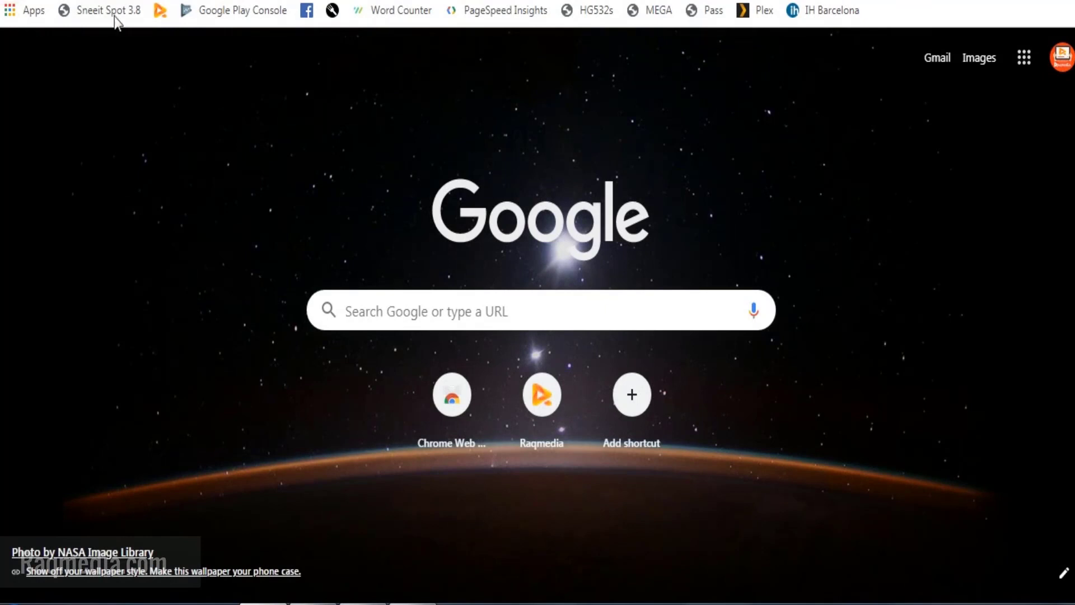
Step: Search Google for "google publish" and open the Google Play Console result
click(583, 311)
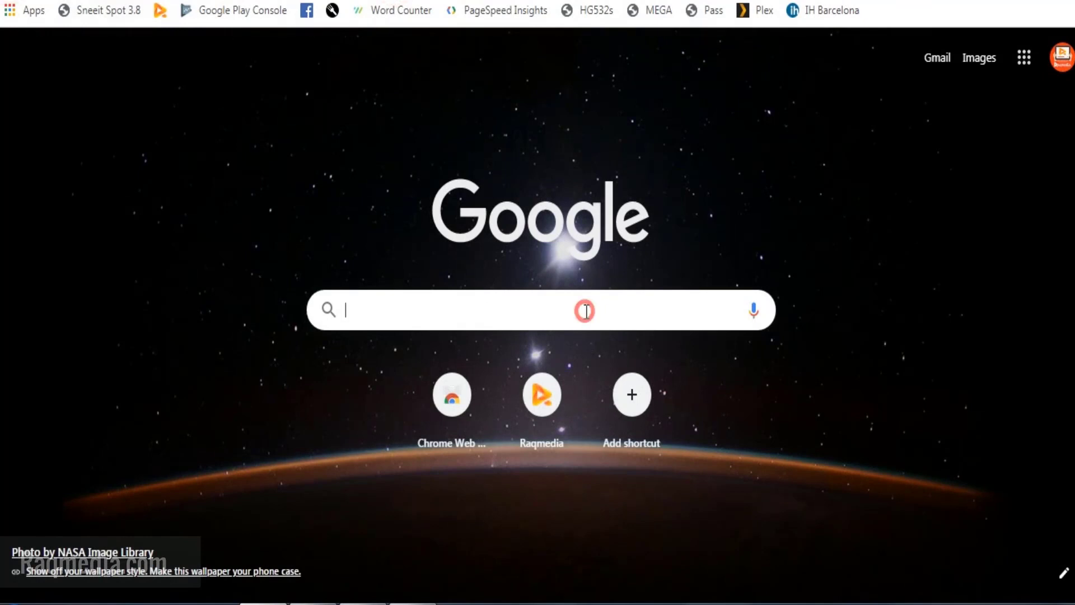
text(google p)
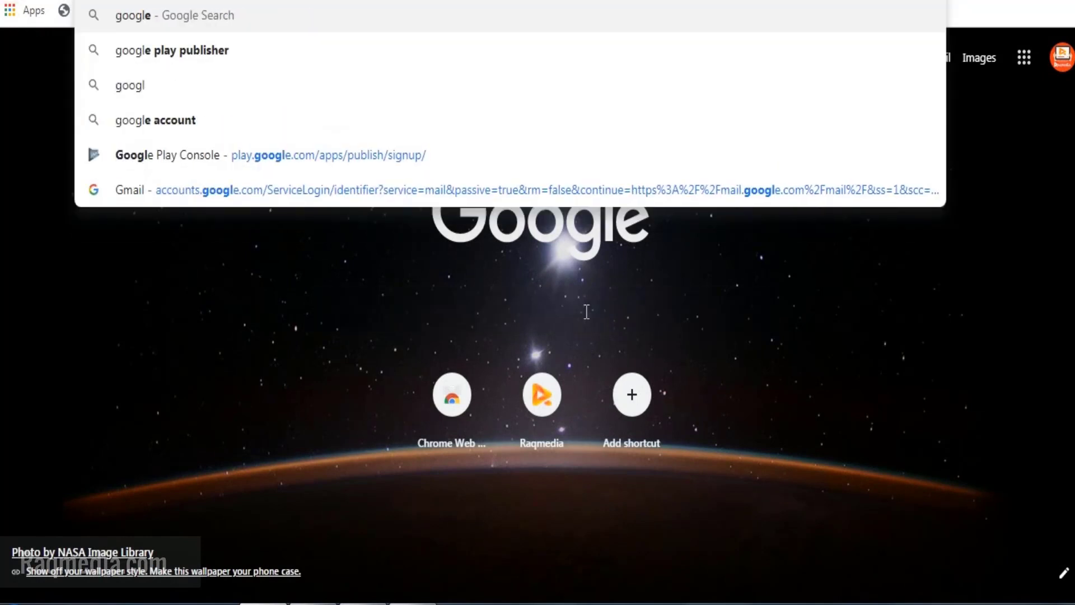
text(ublish)
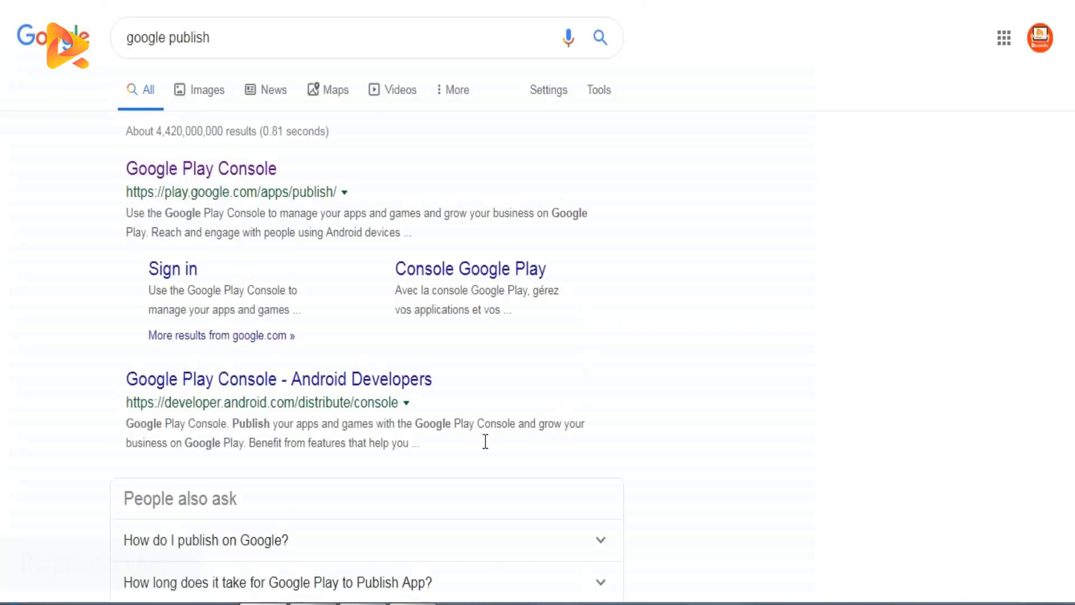
click(225, 169)
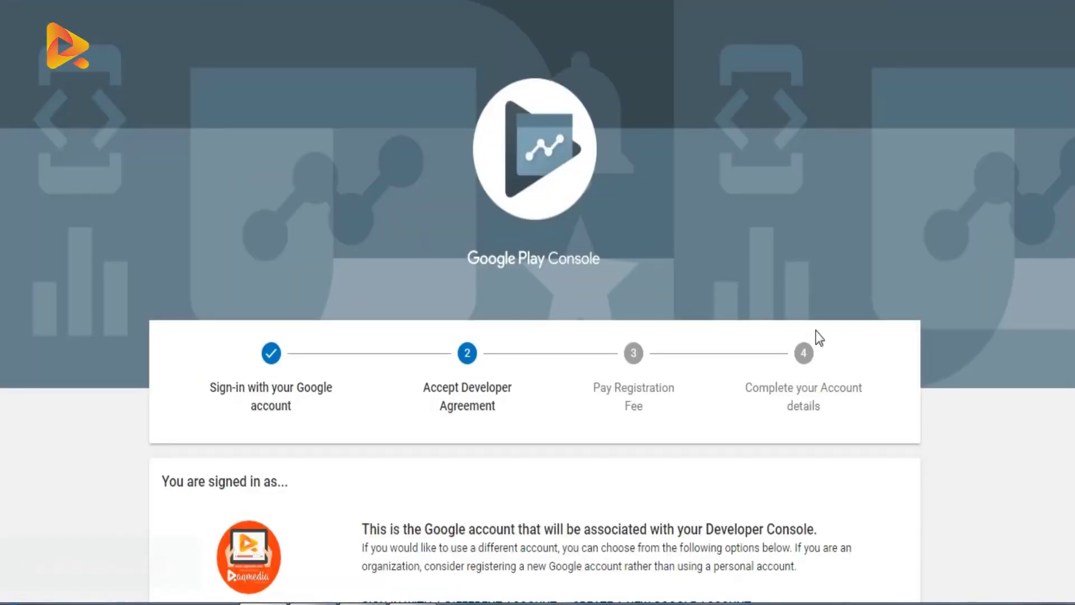
Step: Review the sign-up page and read through the Google Play Developer distribution agreement
scroll(816, 339, down, 2)
scroll(973, 352, up, 2)
scroll(480, 403, down, 2)
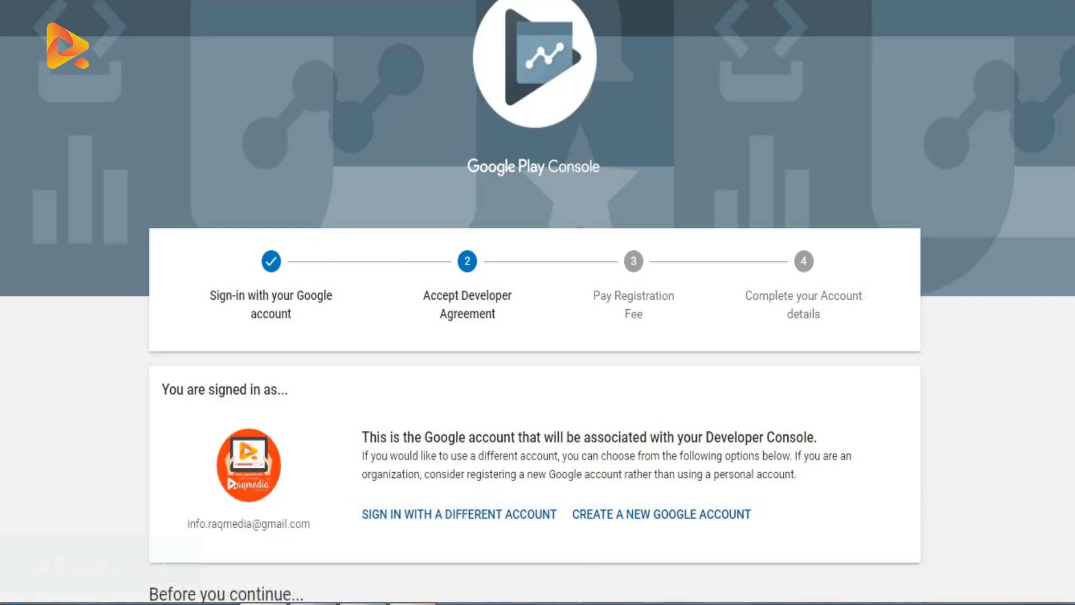
scroll(955, 487, down, 6)
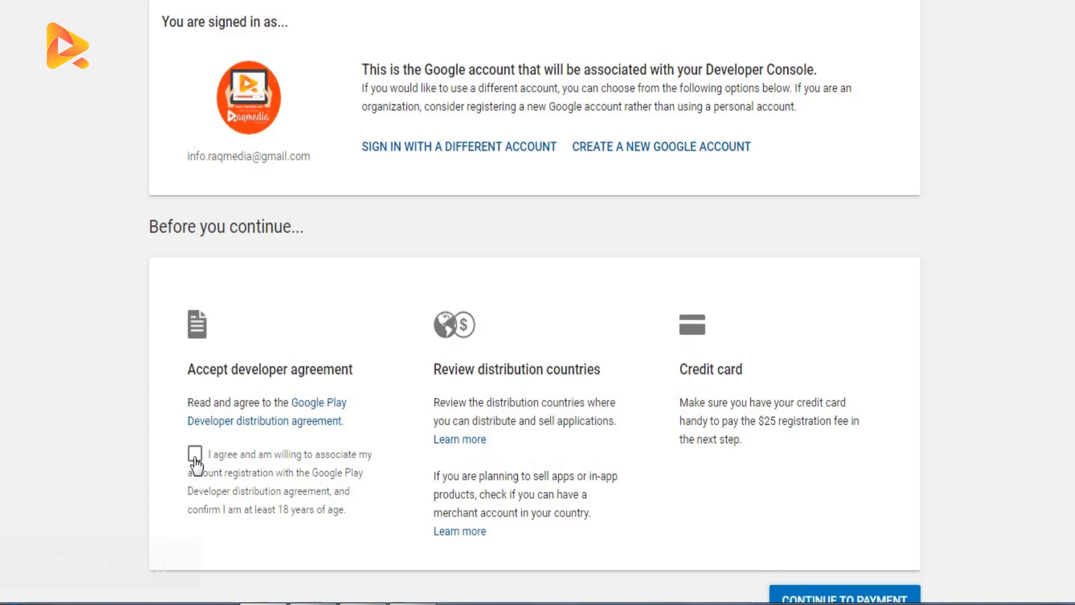
click(319, 423)
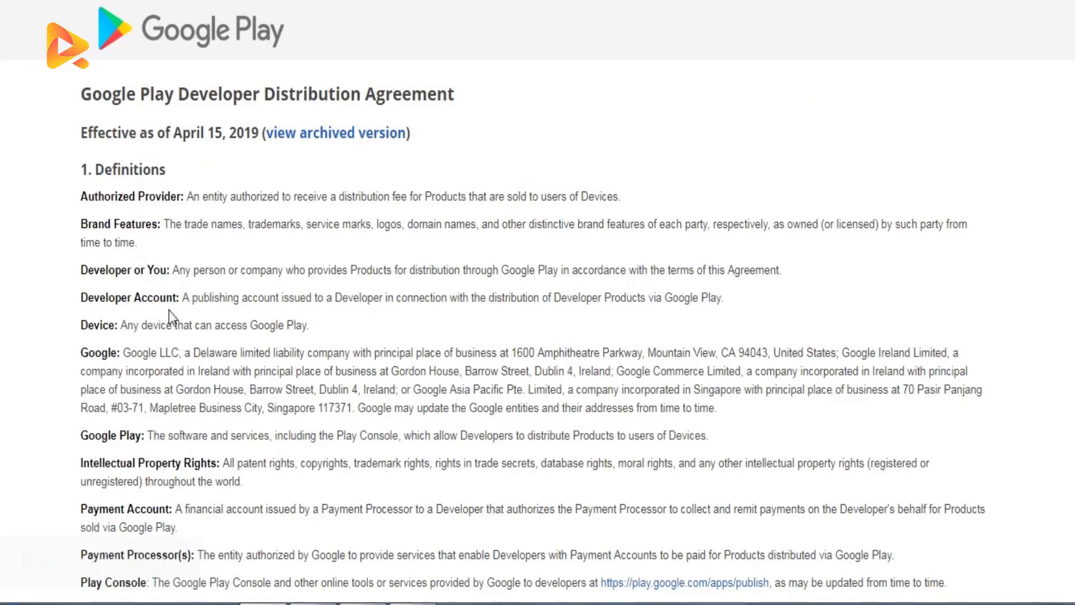
scroll(169, 310, down, 3)
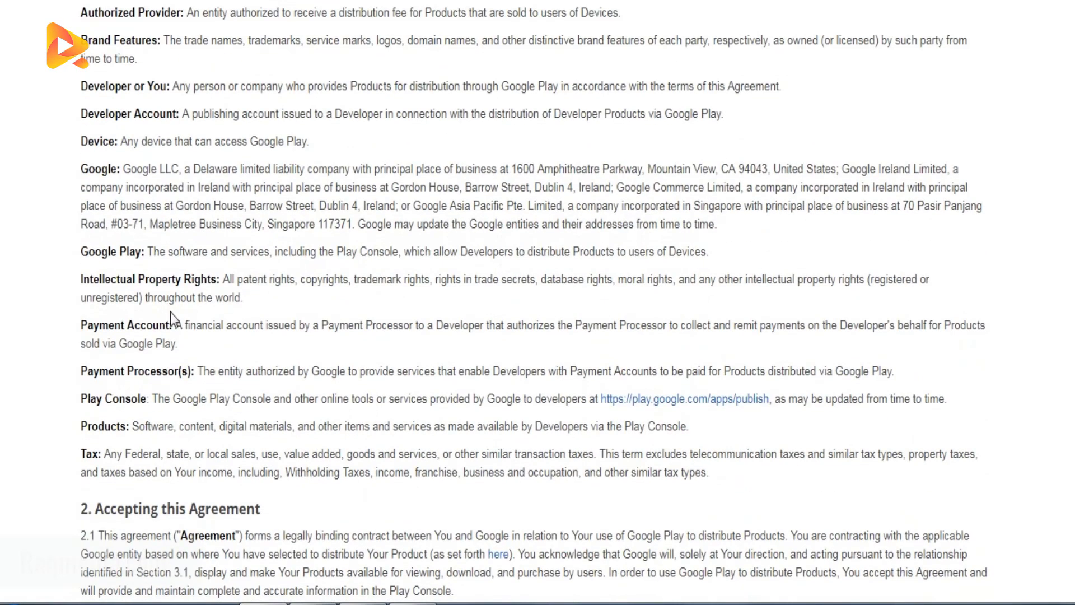
scroll(242, 391, down, 3)
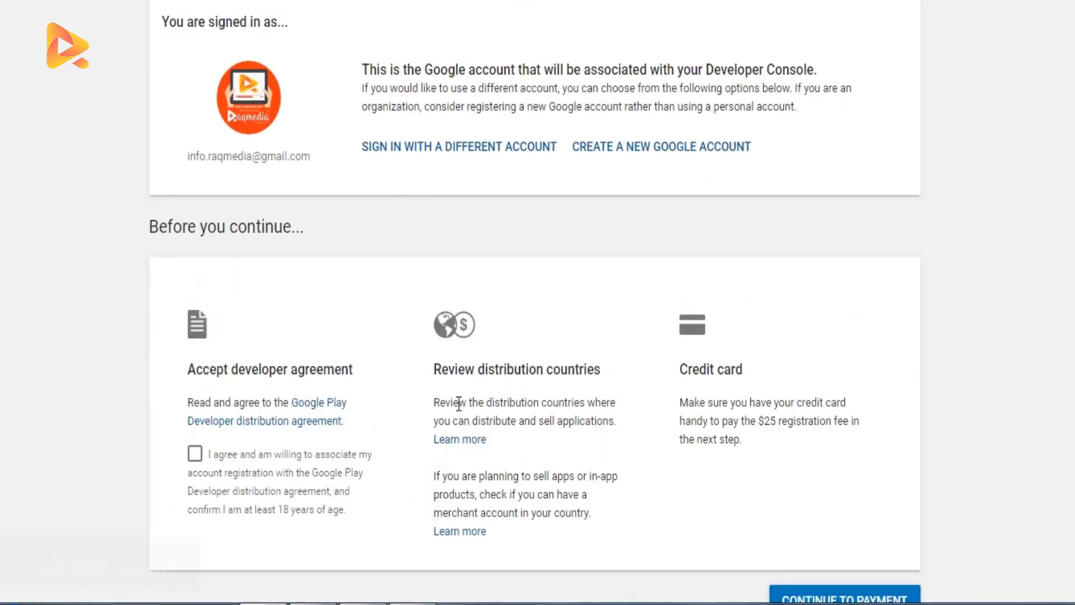
Step: Open the distribution countries help page and browse the supported locations table
click(475, 440)
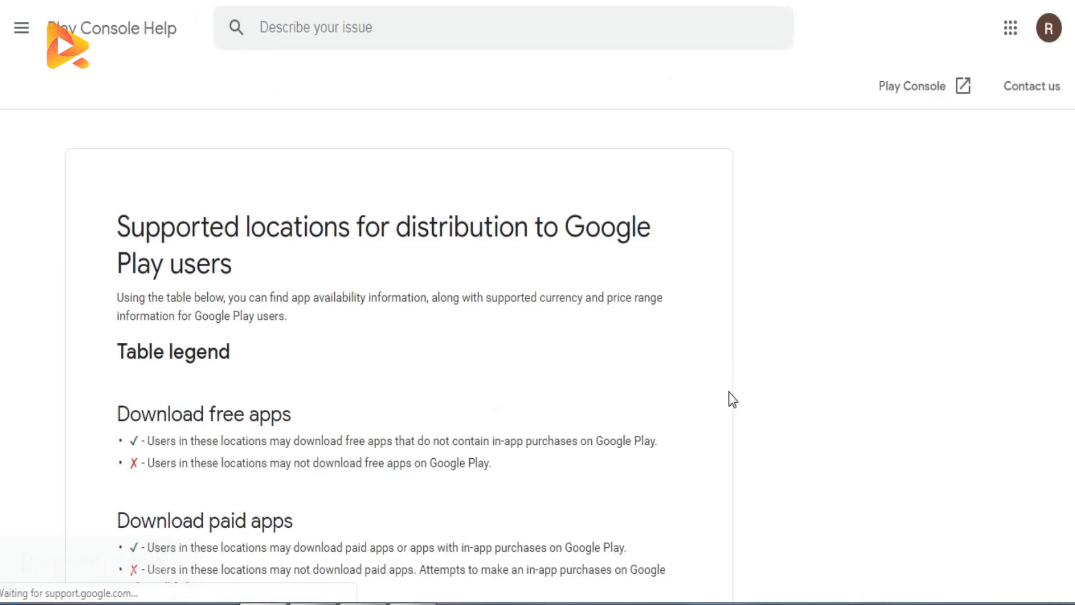
scroll(732, 413, down, 8)
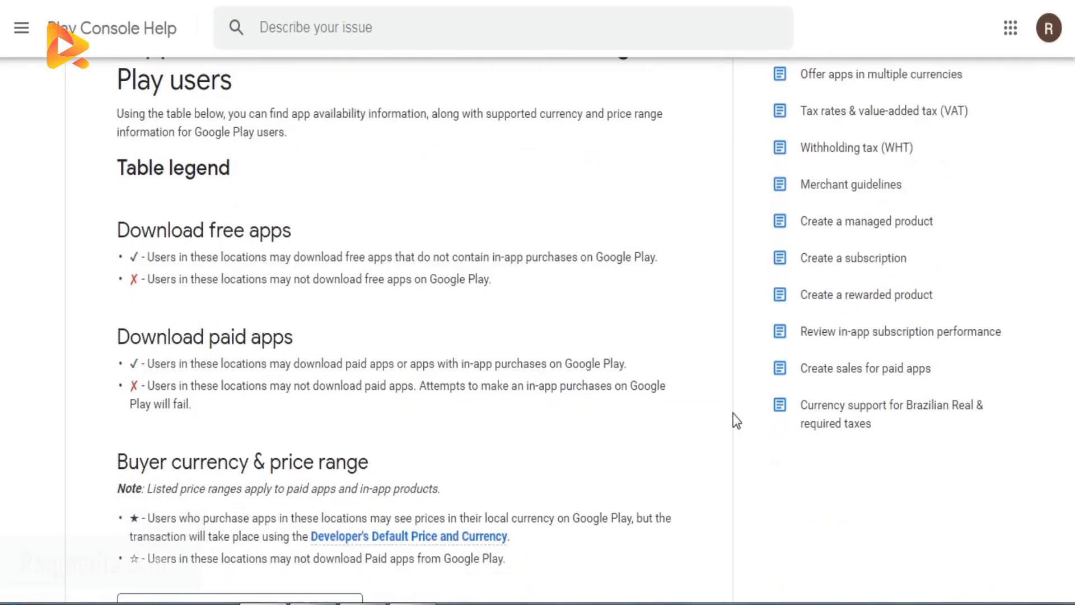
scroll(734, 413, down, 5)
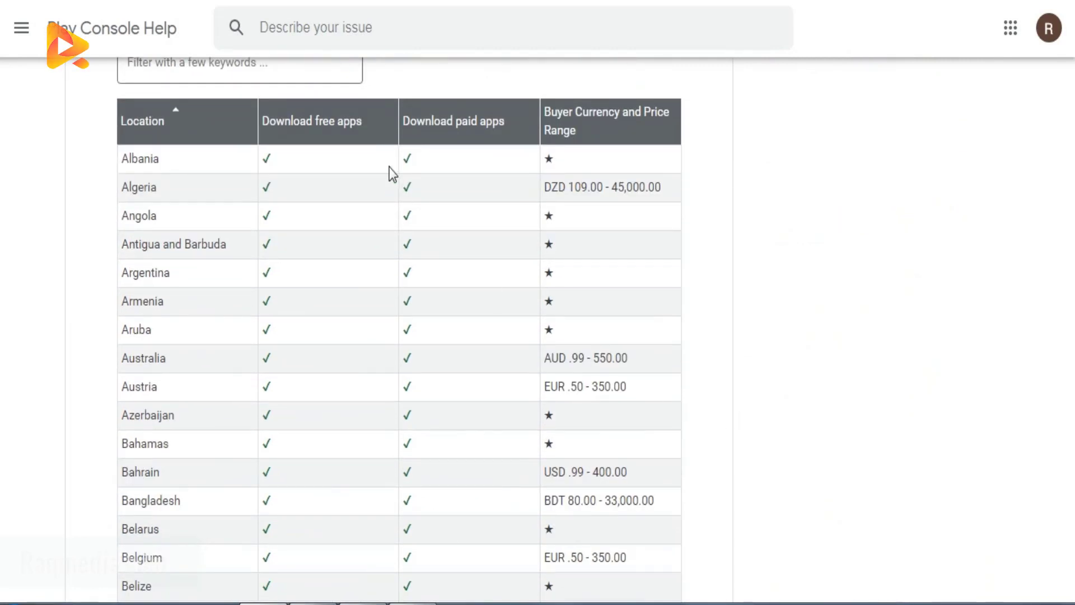
scroll(725, 412, down, 2)
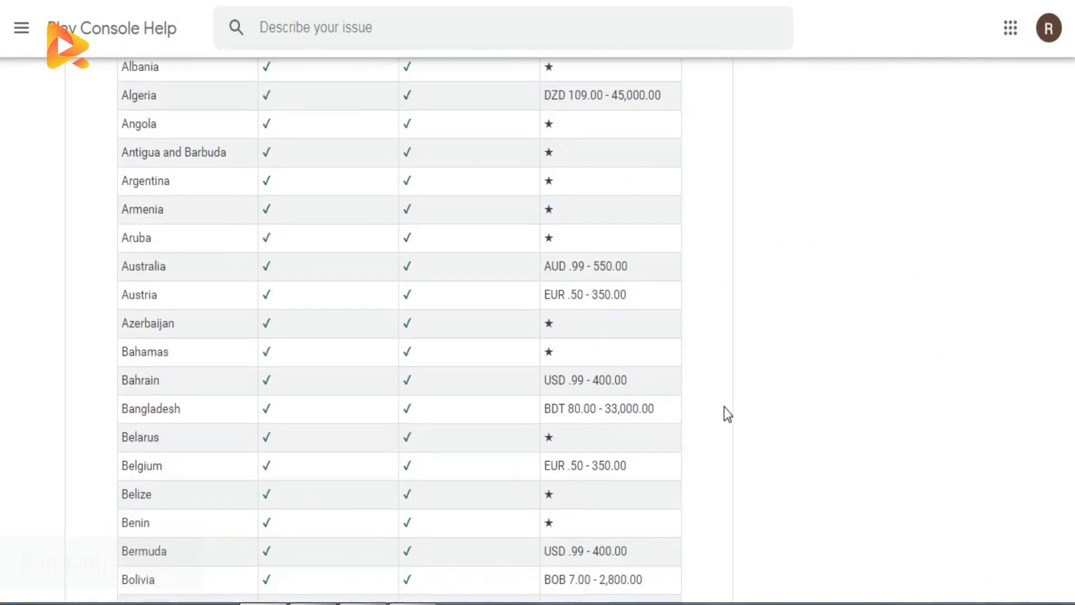
scroll(694, 434, down, 2)
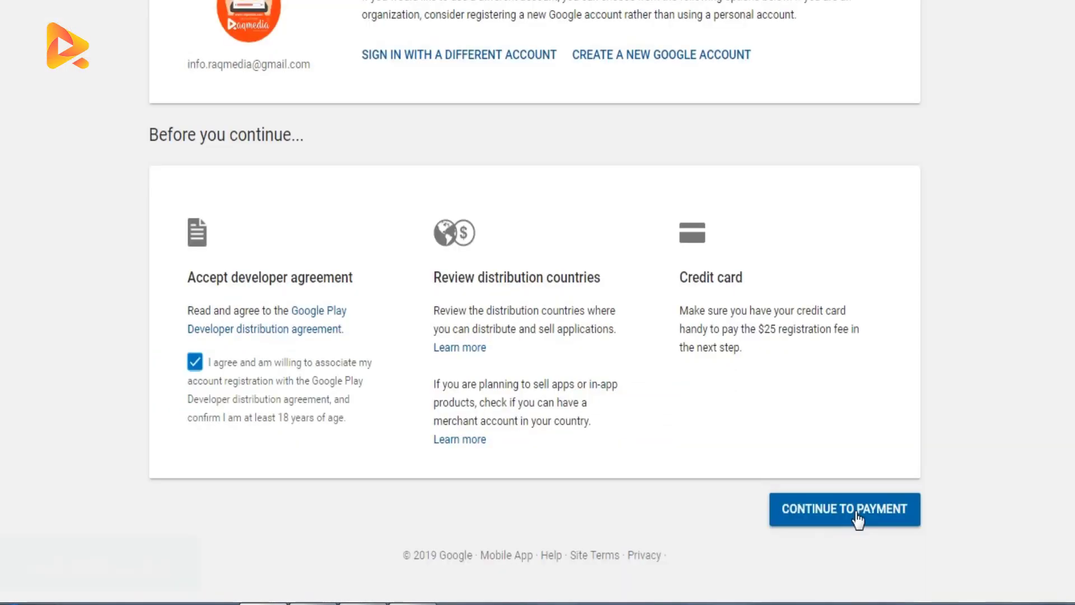
Step: Continue to payment for the $25 registration fee and open the cardholder, billing address and card number fields
click(857, 516)
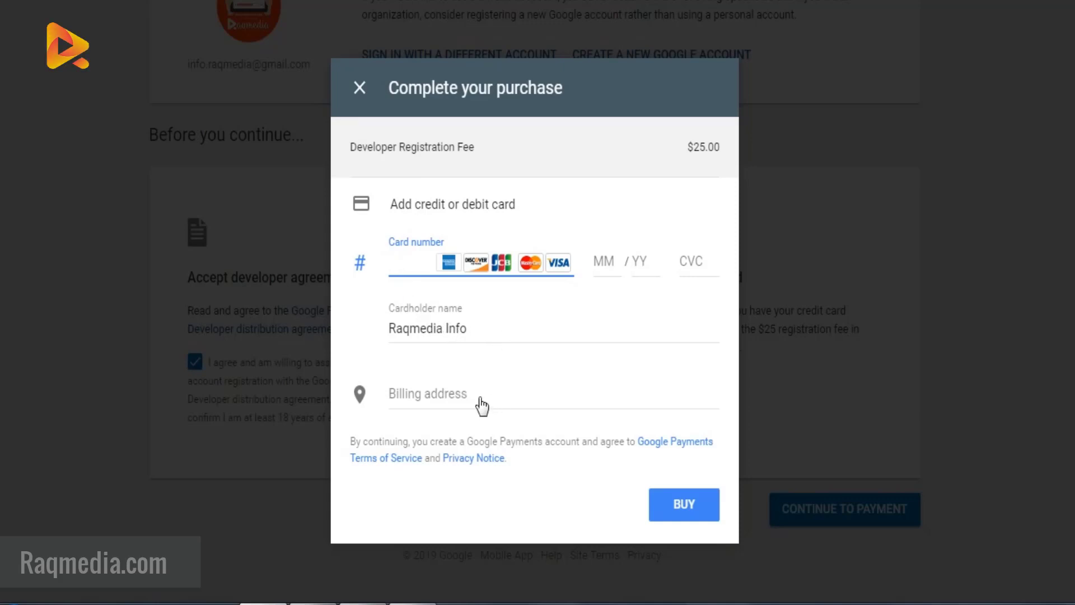
click(502, 329)
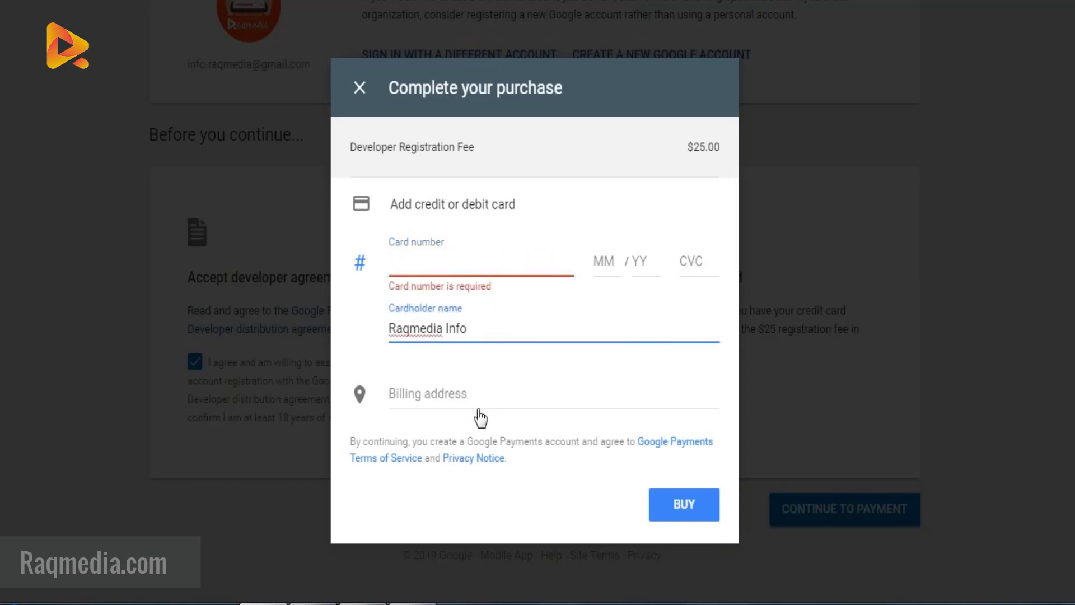
click(496, 400)
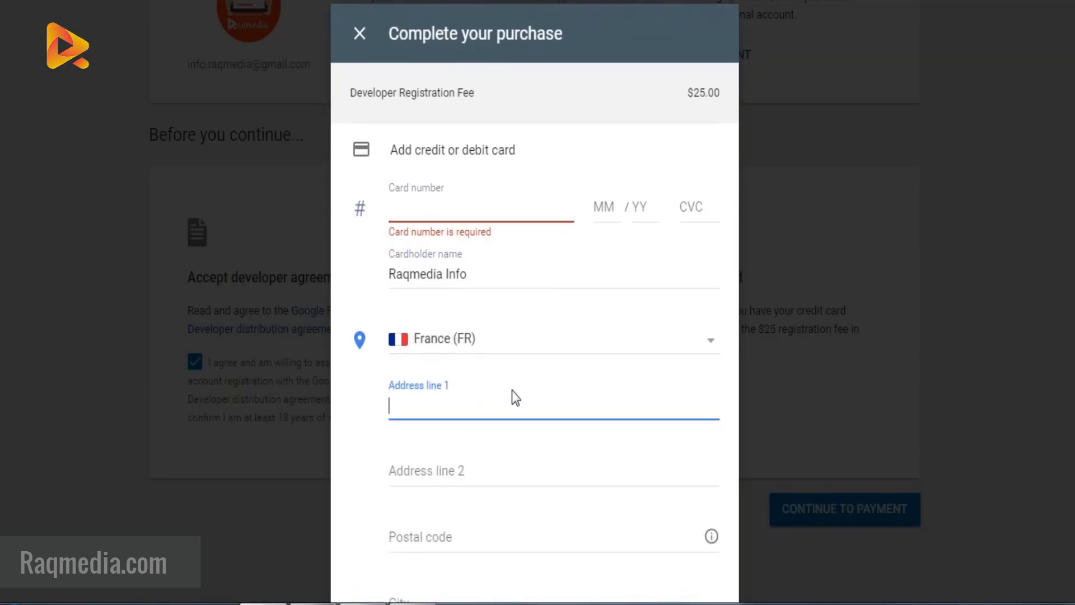
scroll(512, 390, up, 2)
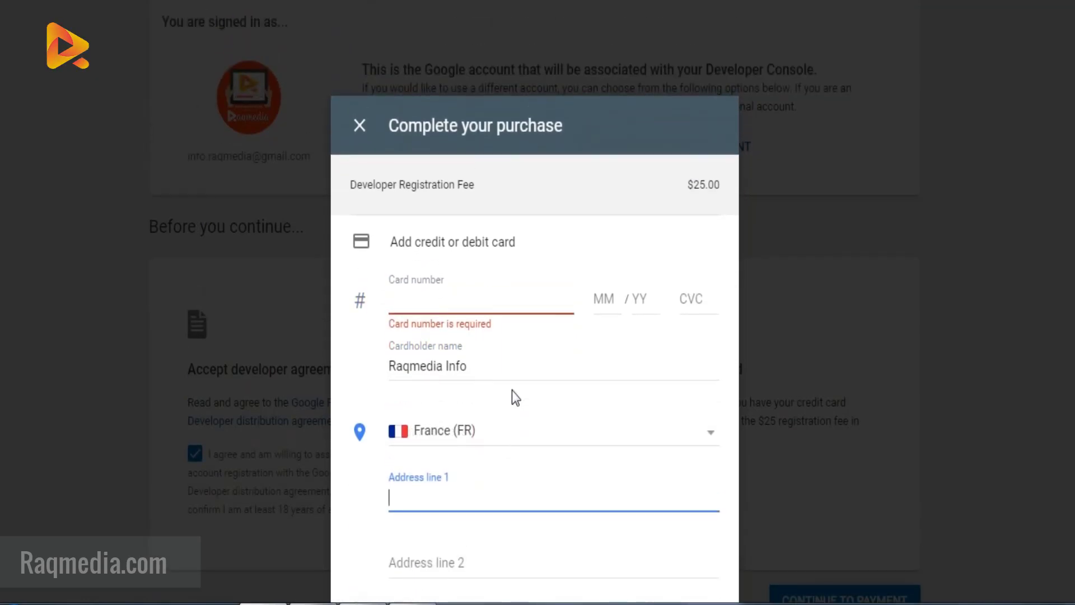
click(468, 288)
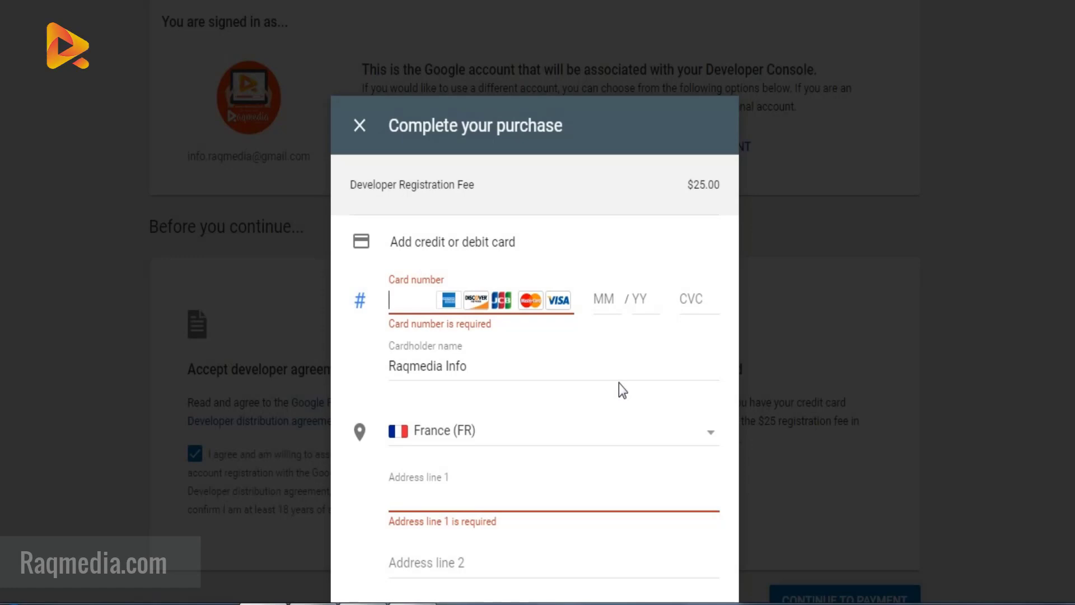
Step: Scroll through the purchase form to review the card and billing address fields
scroll(619, 383, down, 2)
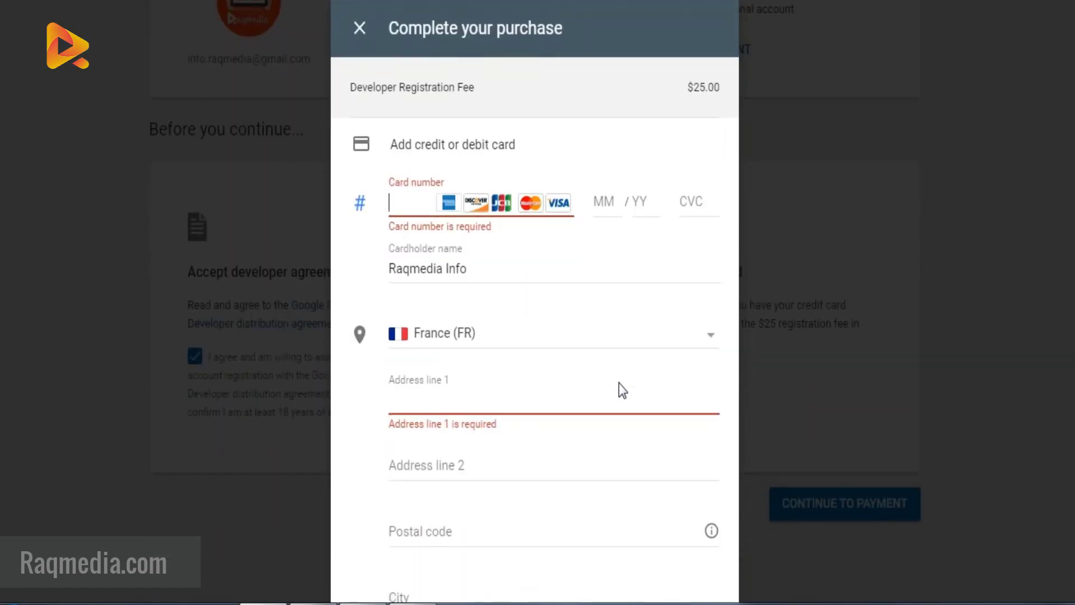
scroll(619, 383, down, 2)
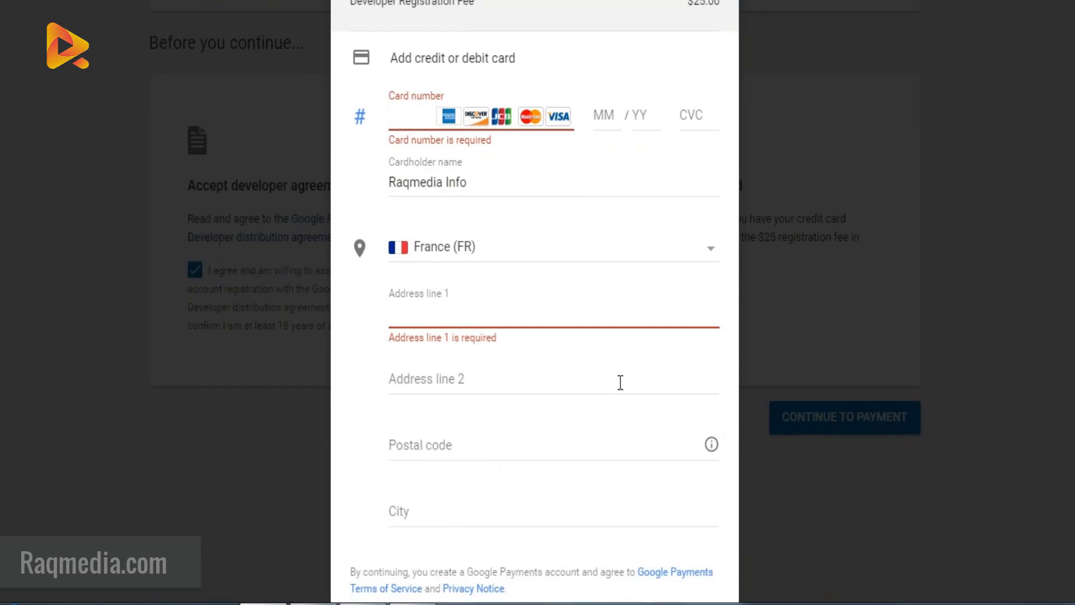
scroll(620, 382, down, 2)
scroll(620, 382, up, 10)
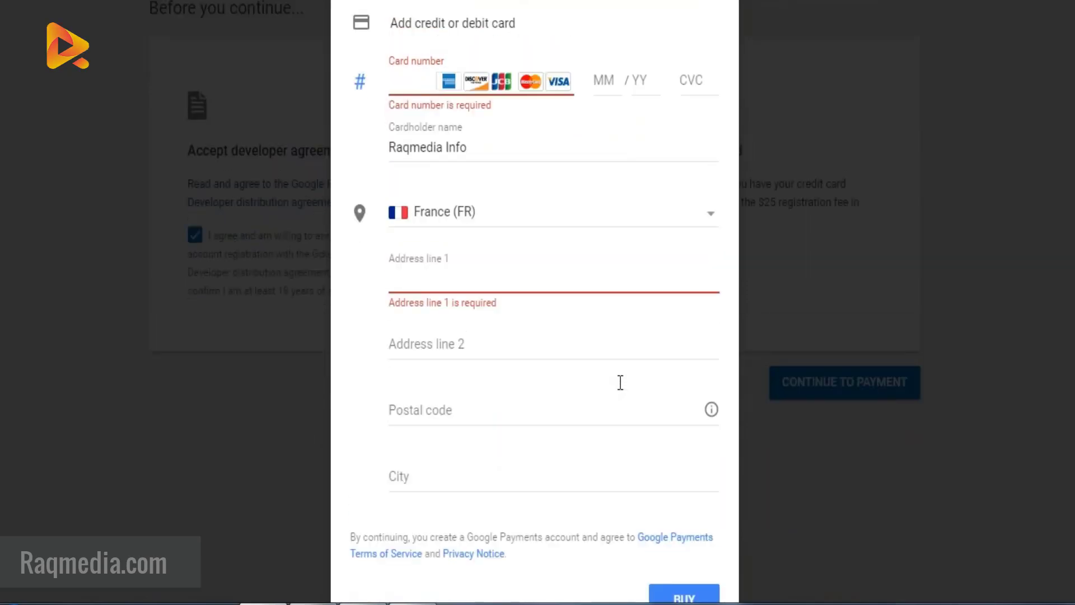
scroll(618, 382, down, 4)
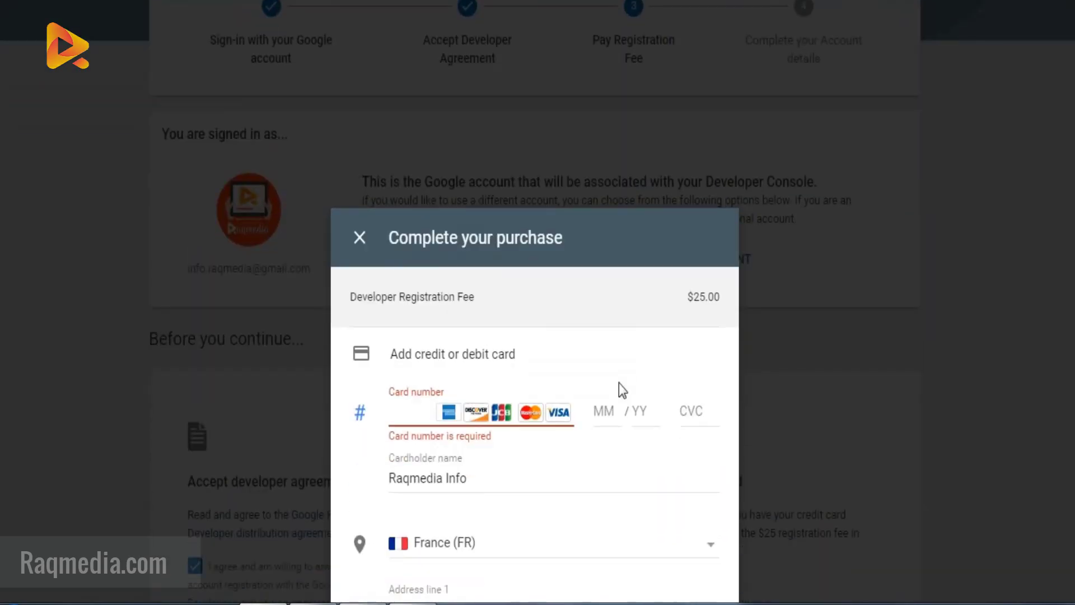
scroll(619, 383, down, 2)
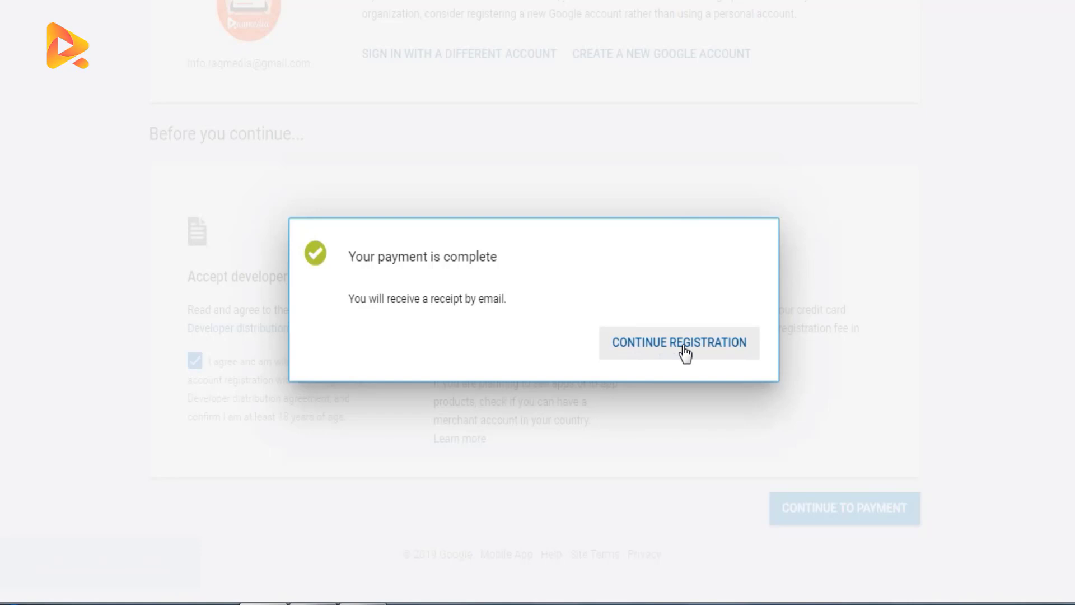
Step: Continue the registration and review the Developer Profile and email preference fields
click(683, 345)
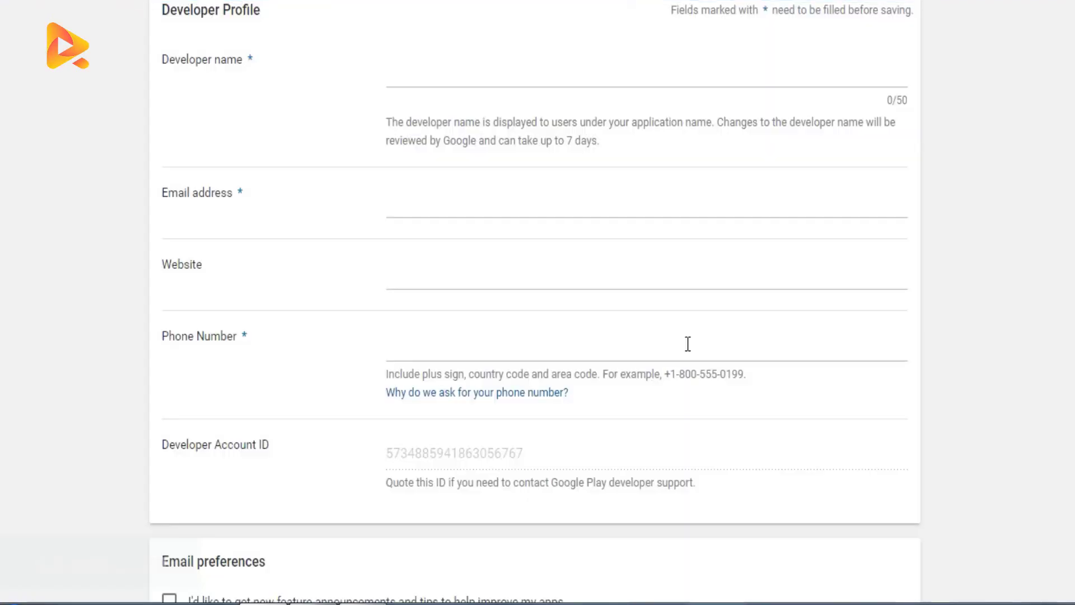
scroll(973, 334, up, 3)
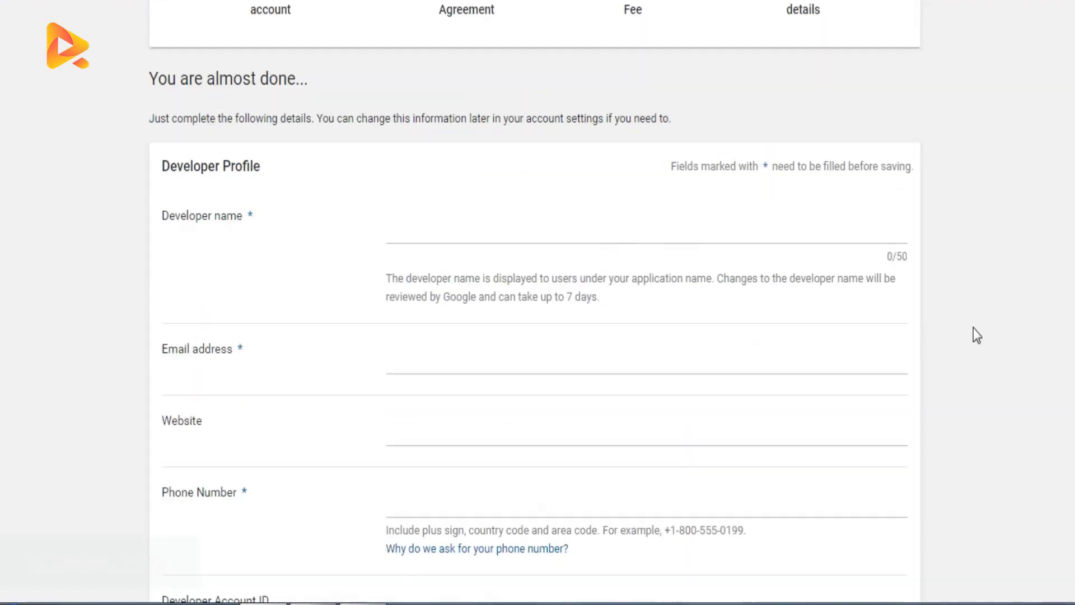
scroll(977, 334, up, 2)
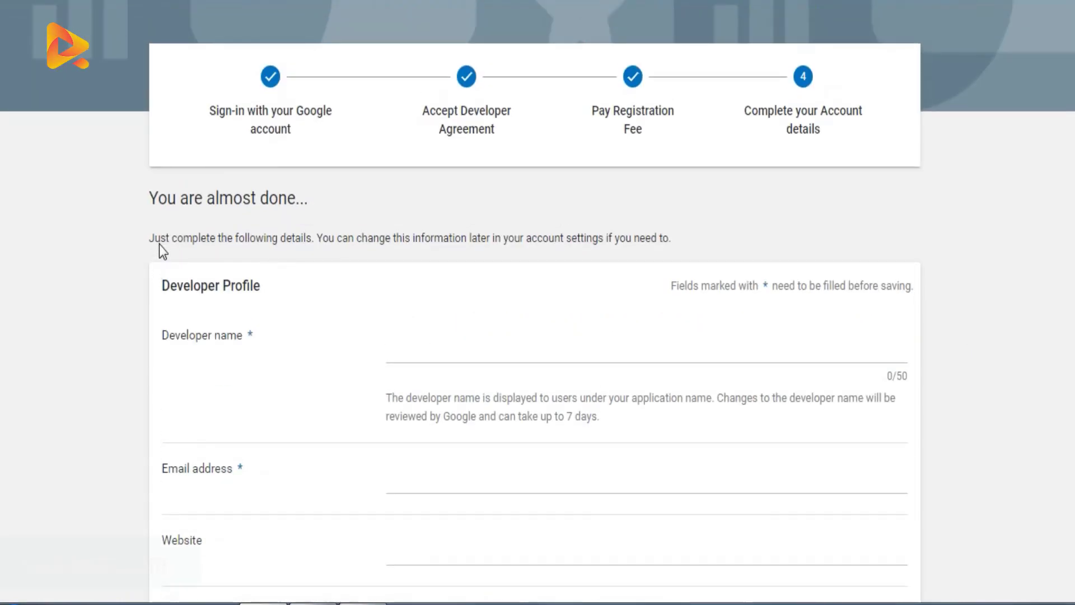
scroll(368, 270, down, 3)
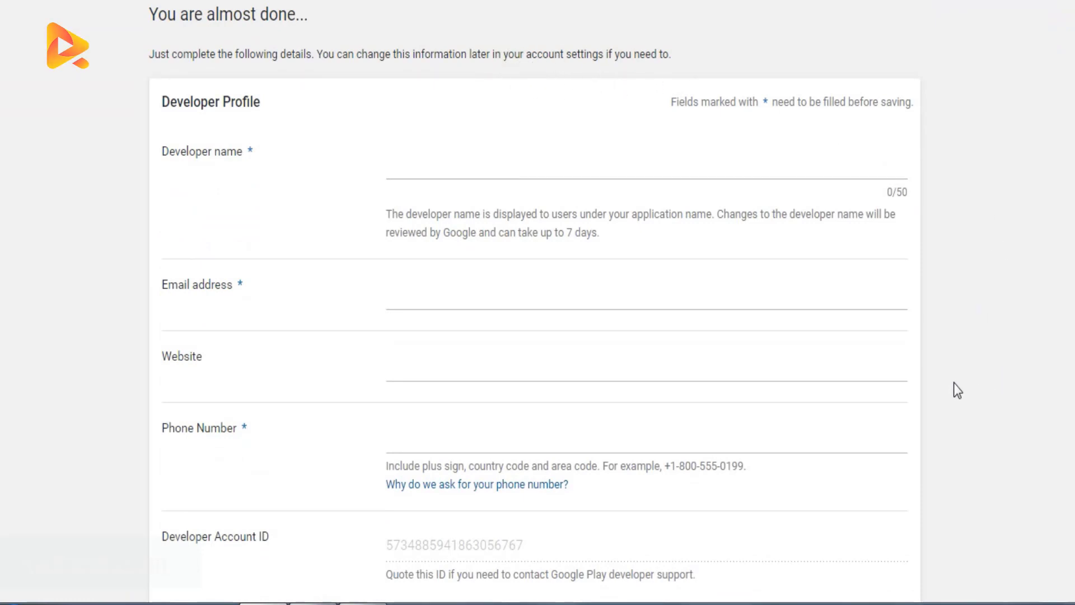
scroll(953, 383, down, 2)
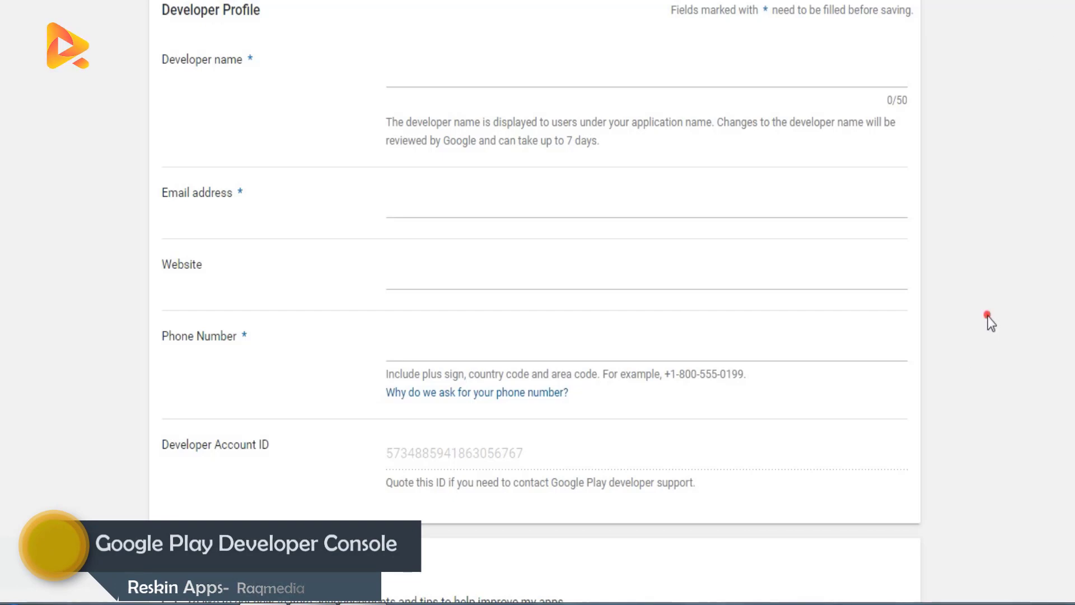
scroll(985, 325, down, 2)
scroll(1006, 355, down, 2)
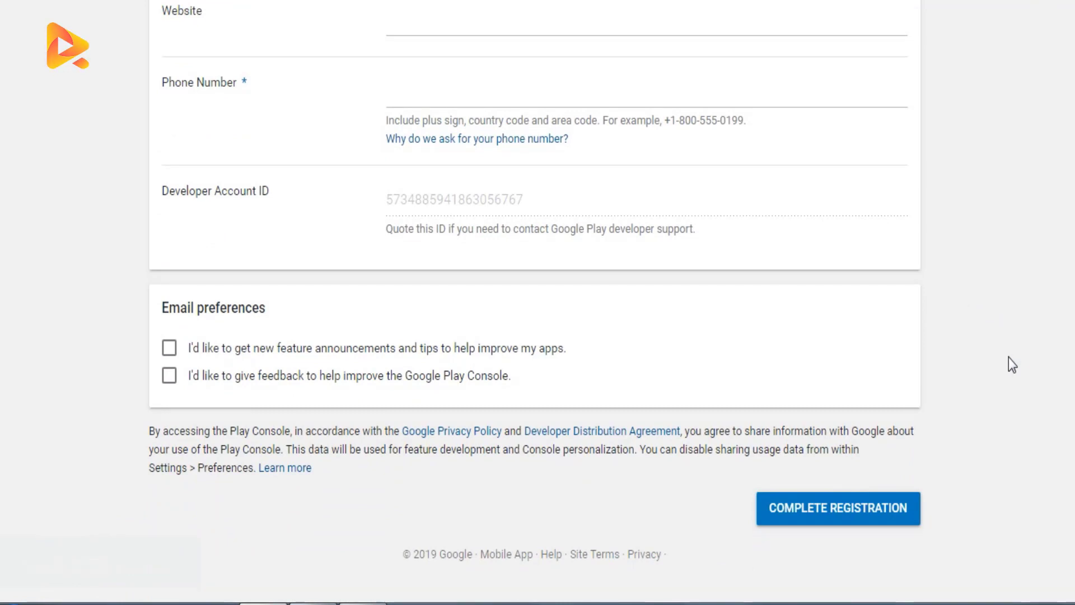
scroll(1027, 511, up, 8)
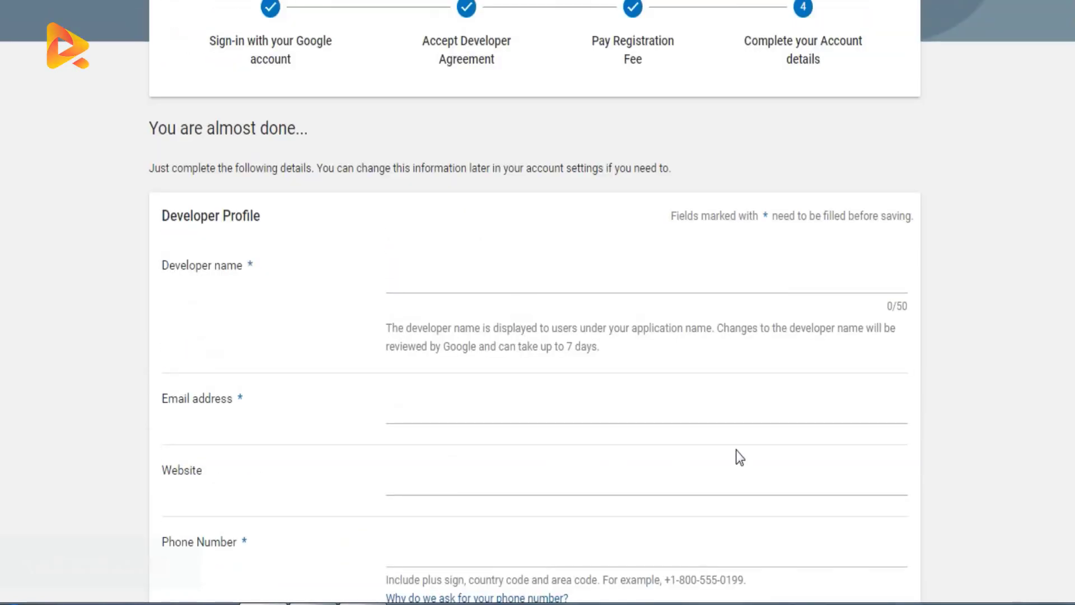
scroll(878, 369, up, 3)
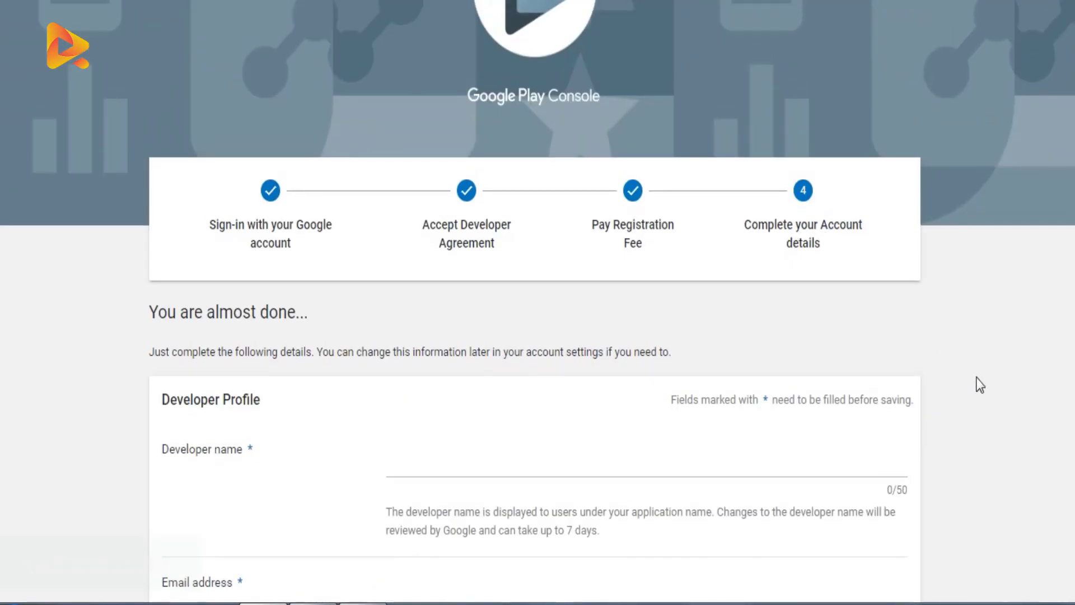
scroll(977, 381, up, 3)
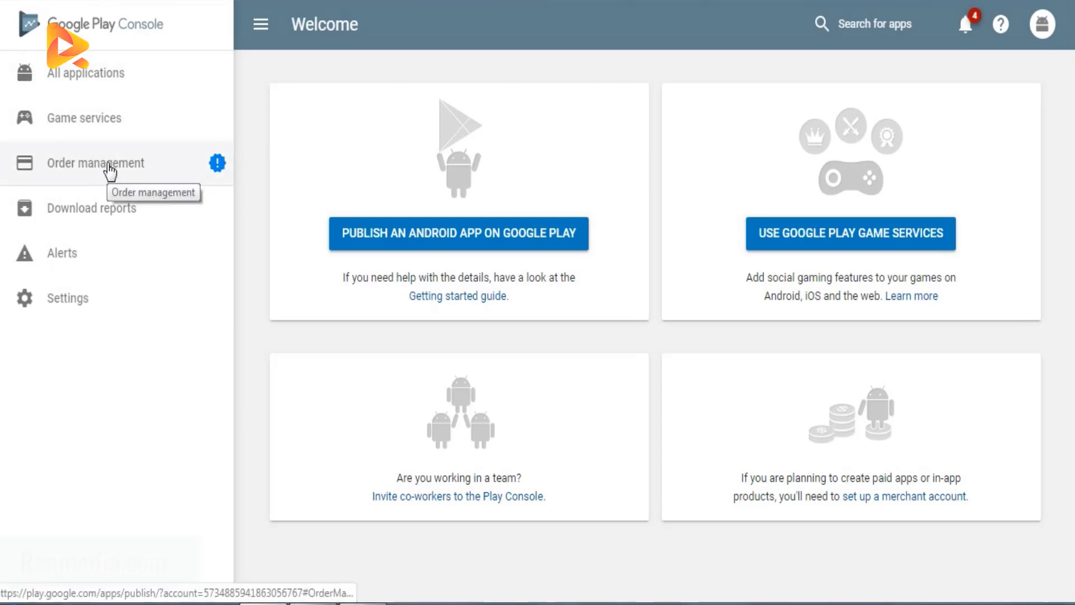
Step: Open All applications and then Game services in the Play Console
click(75, 80)
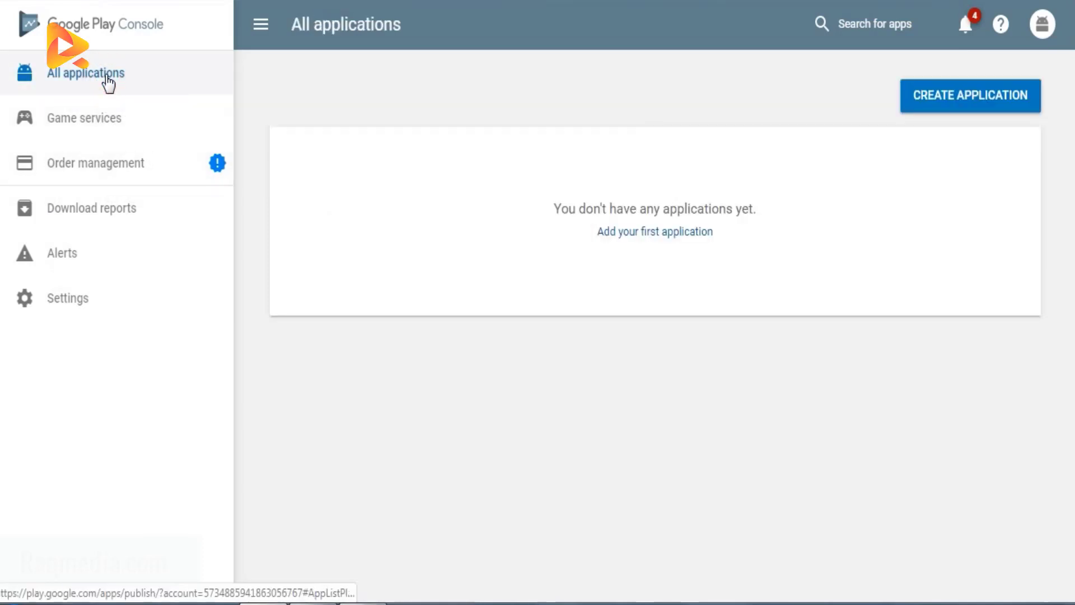
click(118, 124)
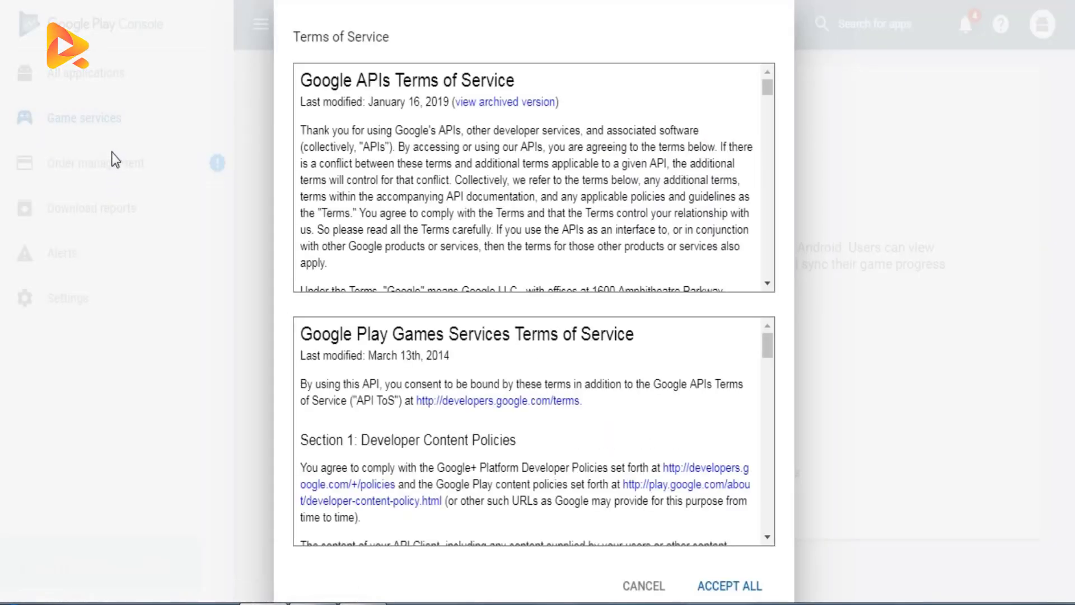
Step: Accept all the Google APIs and Google Play Games Services Terms of Service
scroll(722, 476, down, 5)
scroll(708, 497, down, 3)
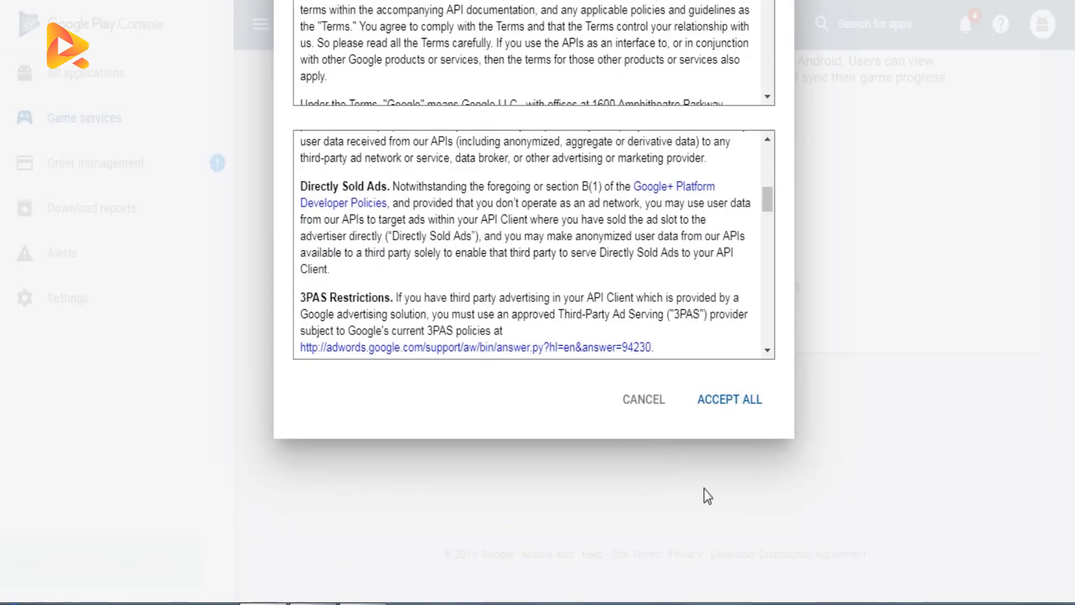
scroll(704, 407, up, 3)
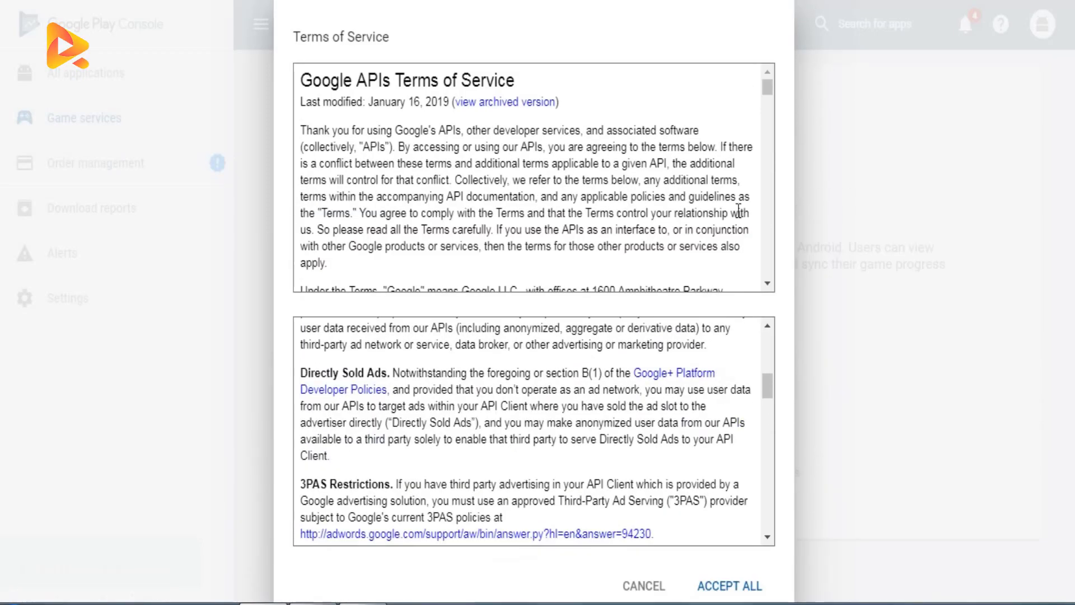
scroll(738, 211, down, 4)
scroll(738, 211, down, 3)
click(740, 585)
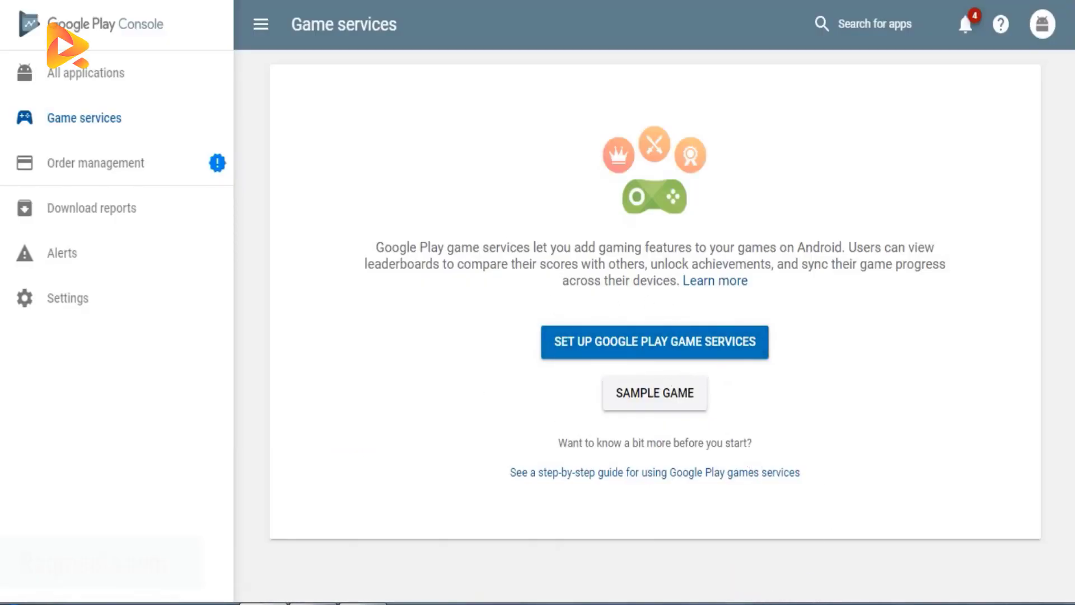
Step: Open the notifications panel and read through the listed notices
click(966, 25)
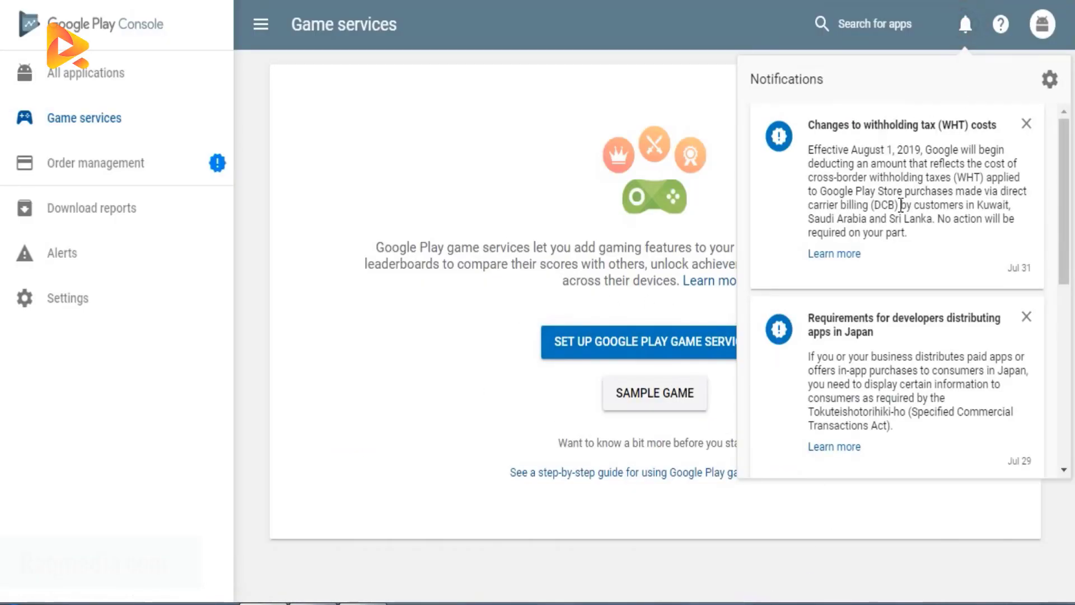
scroll(912, 361, down, 8)
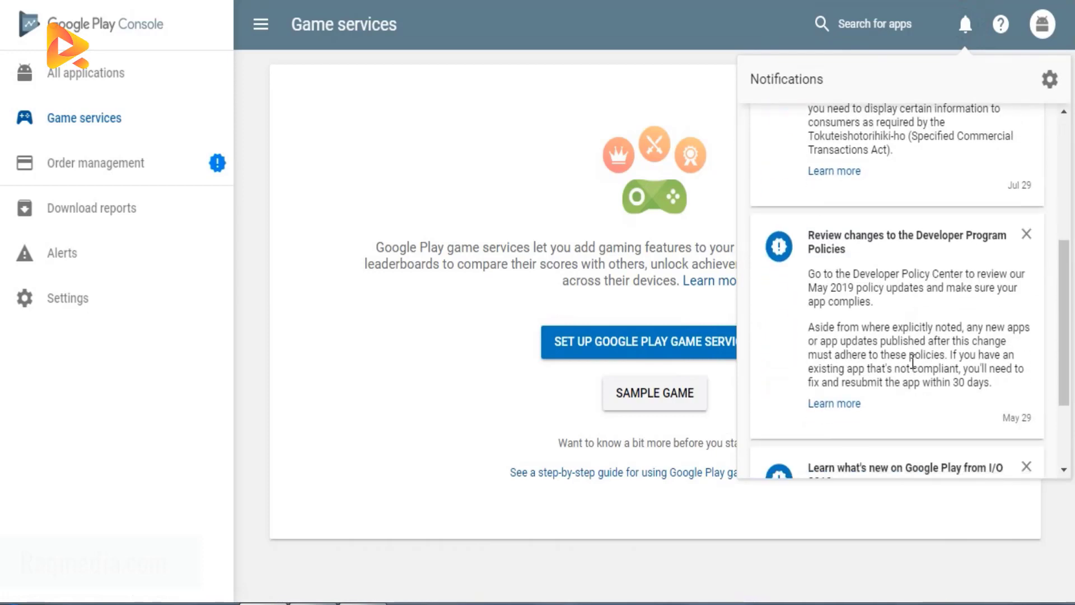
scroll(914, 367, up, 8)
click(480, 140)
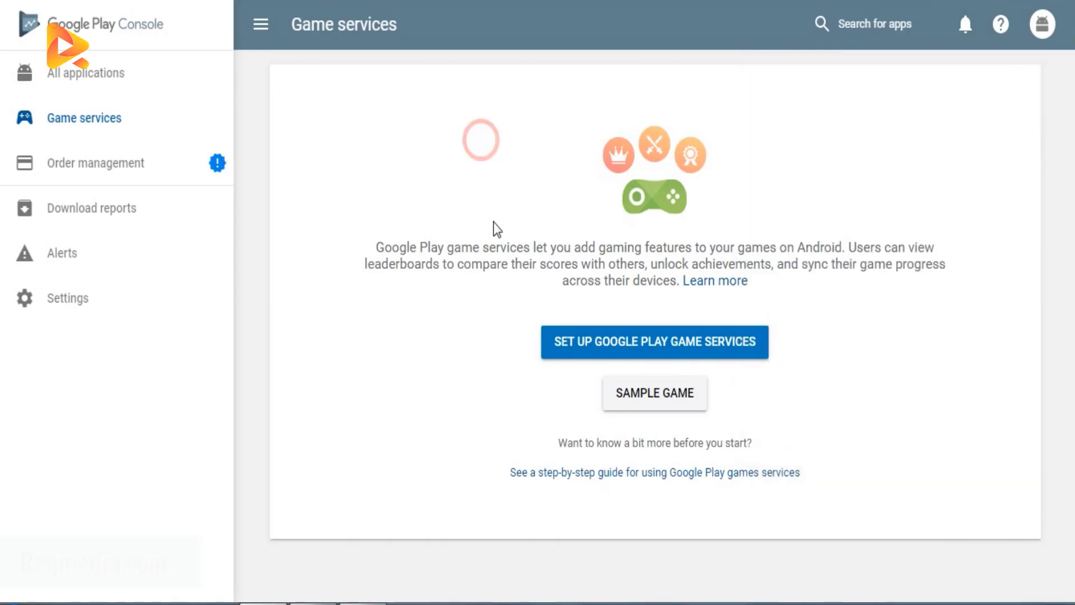
Step: Open All applications and then the Order management page
click(87, 76)
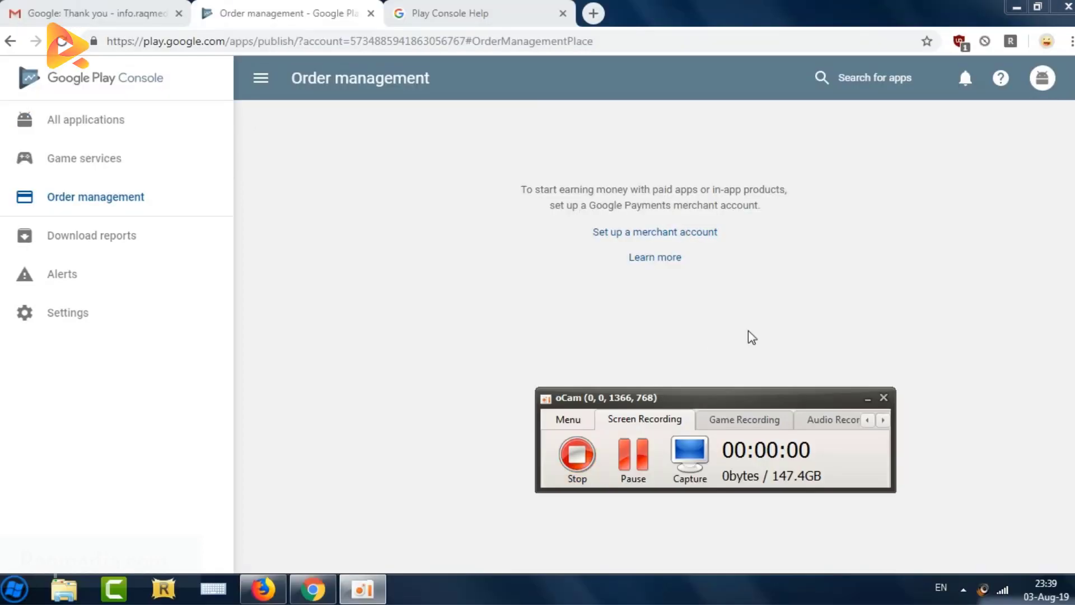
click(750, 331)
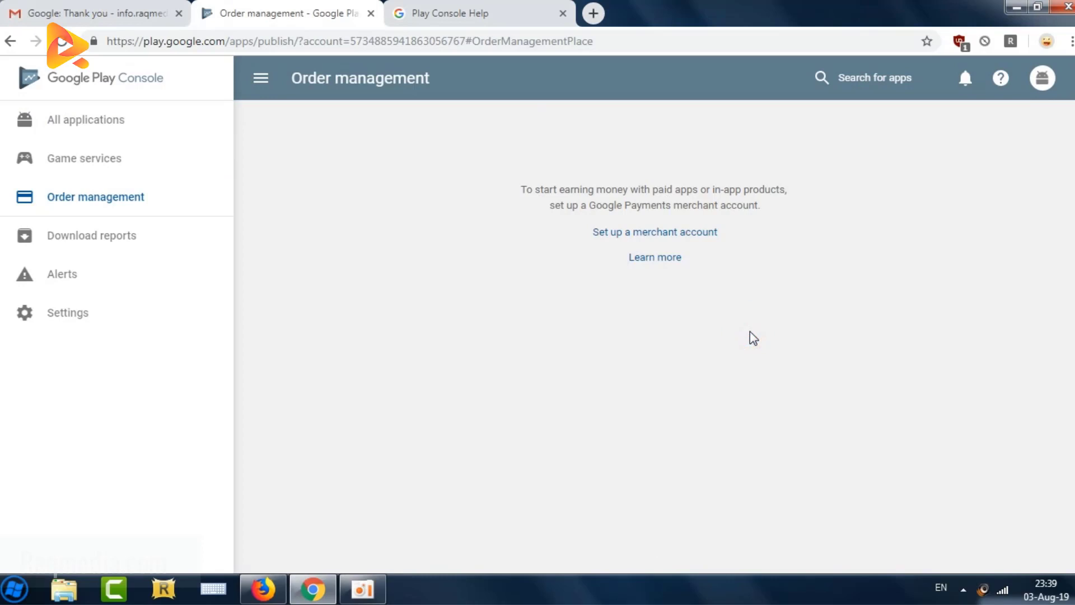
key(F11)
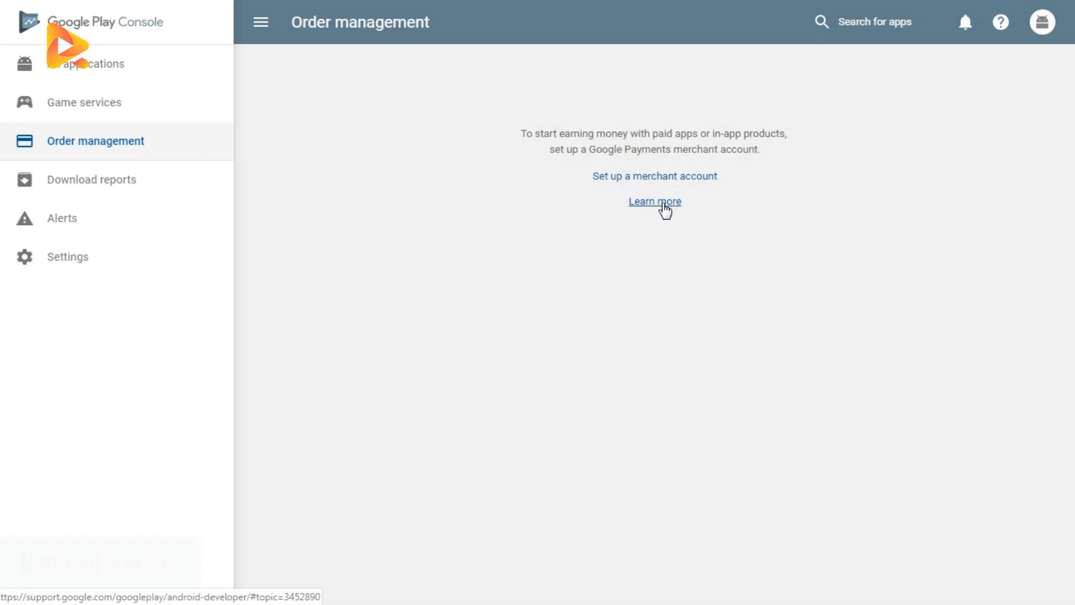
Step: Open the merchant account Learn more help page and browse the paid apps and in-app products topics
click(670, 203)
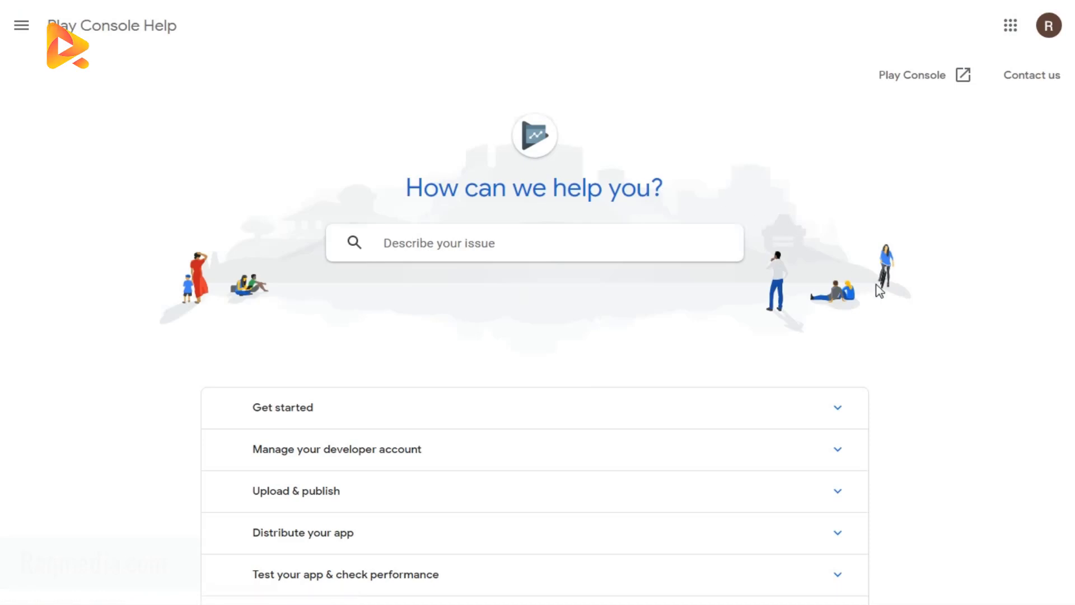
scroll(959, 348, down, 3)
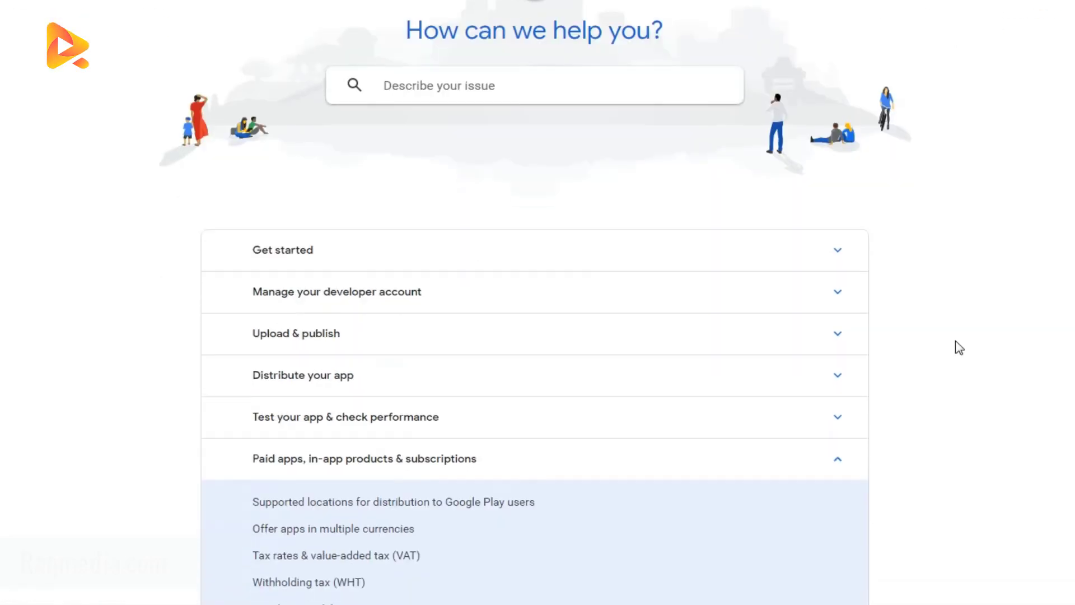
scroll(931, 318, down, 4)
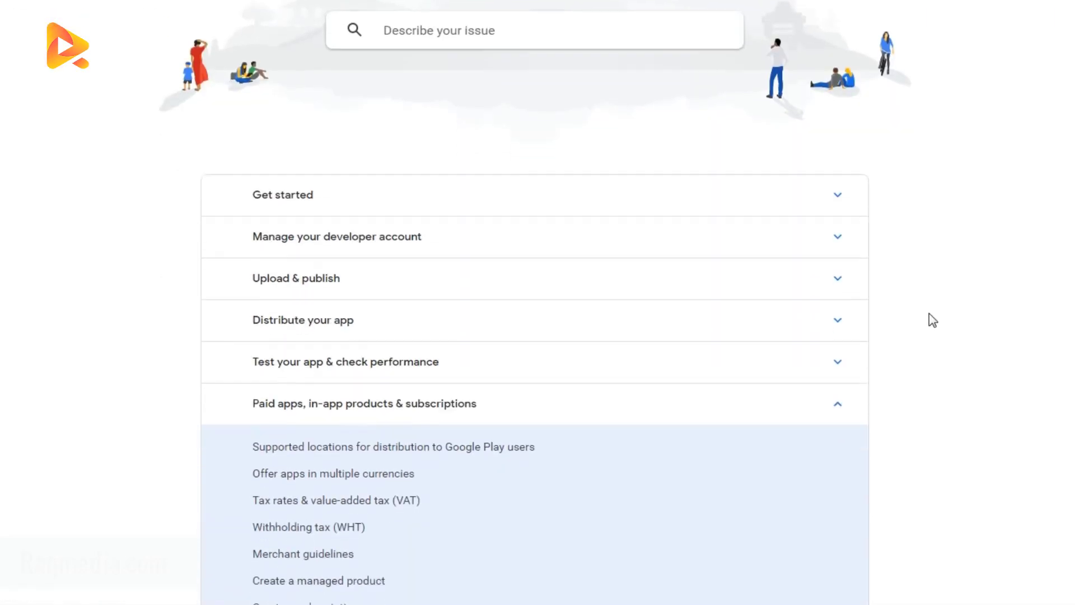
scroll(931, 319, down, 1)
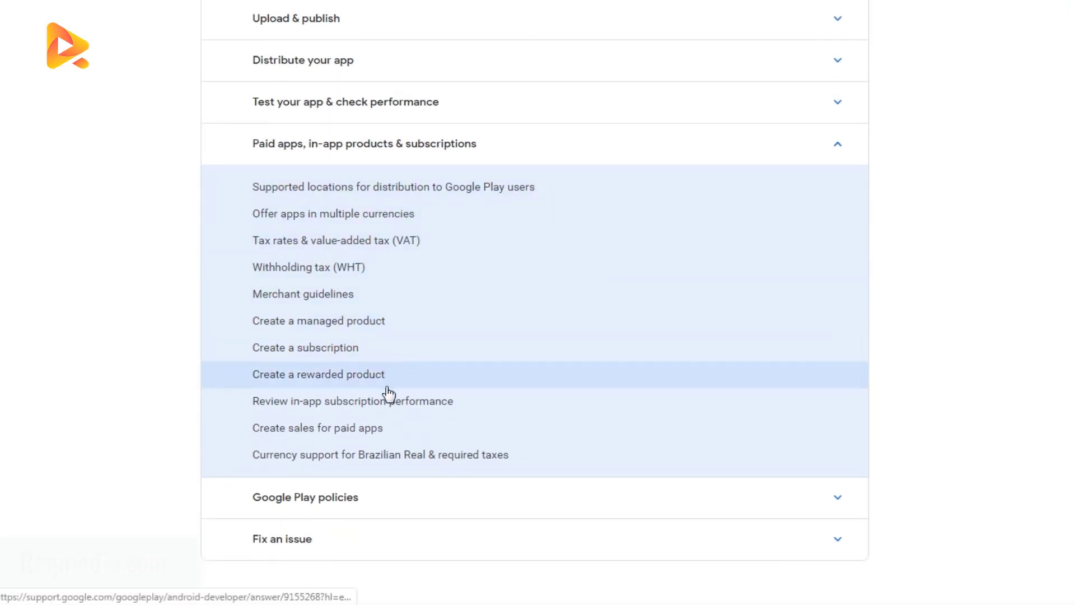
scroll(386, 394, down, 1)
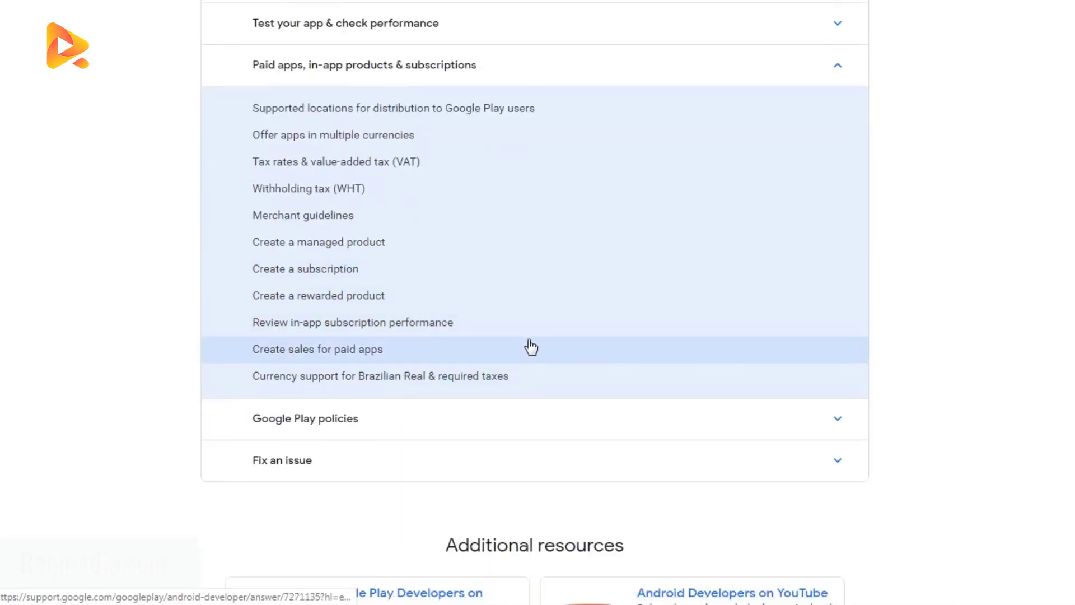
scroll(530, 345, down, 3)
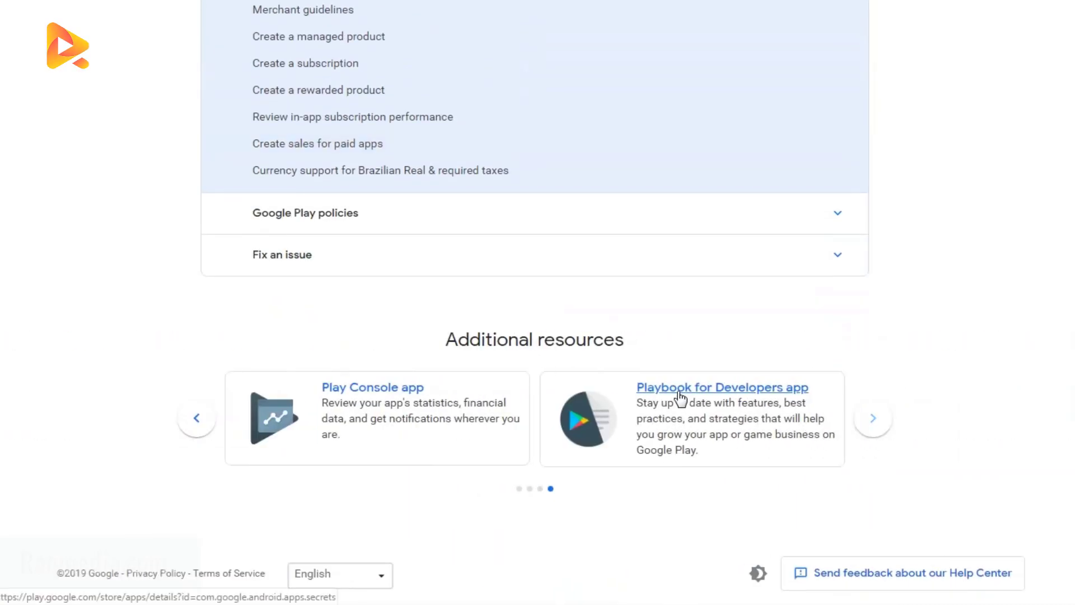
scroll(910, 355, up, 8)
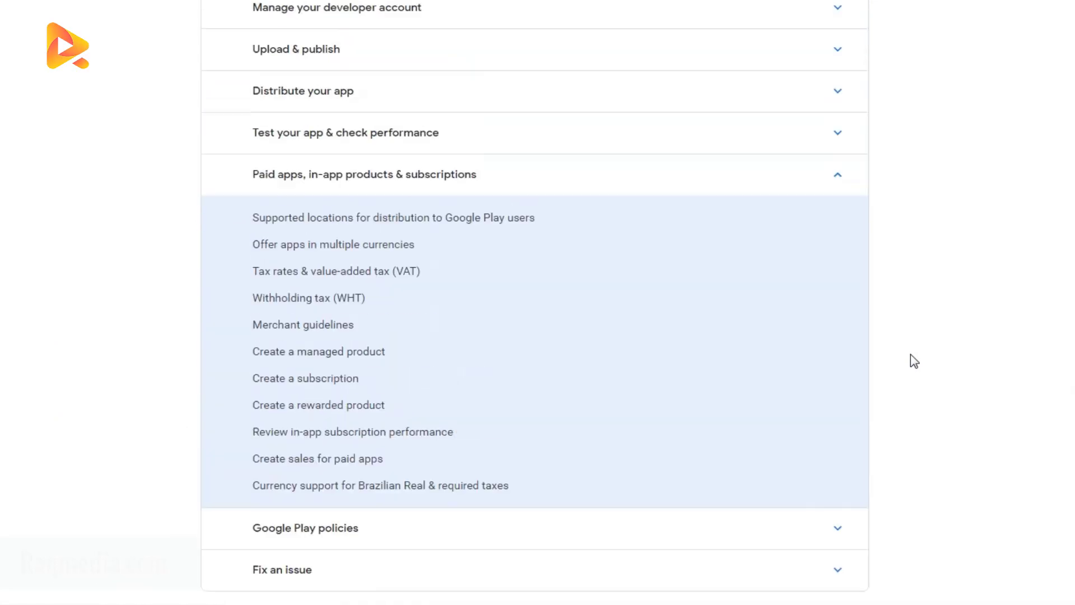
scroll(912, 360, up, 3)
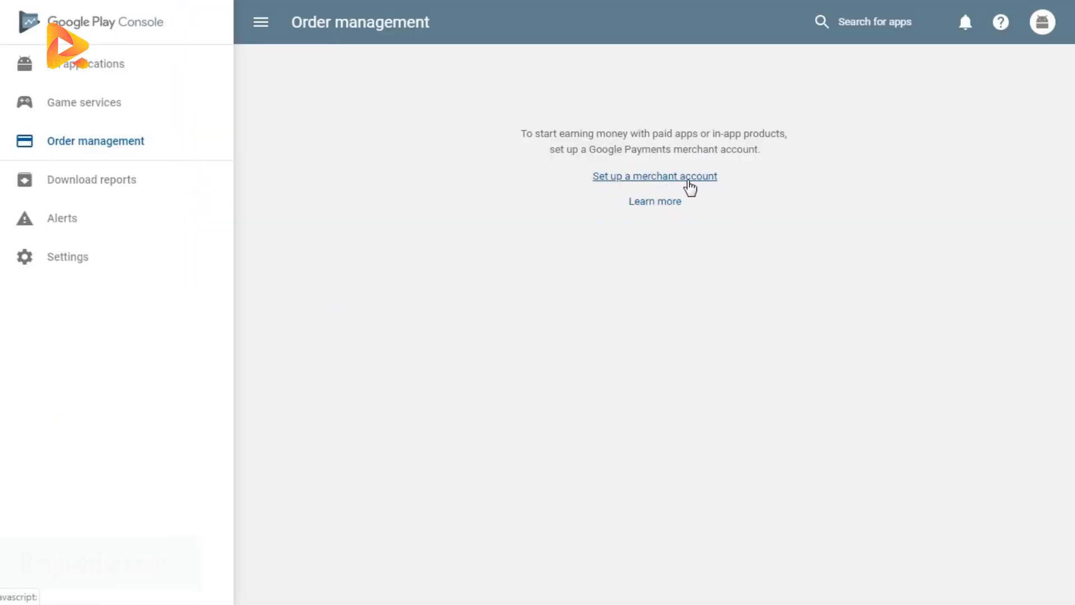
Step: Start setting up a merchant account and enter Raqmedia as the business name
click(689, 178)
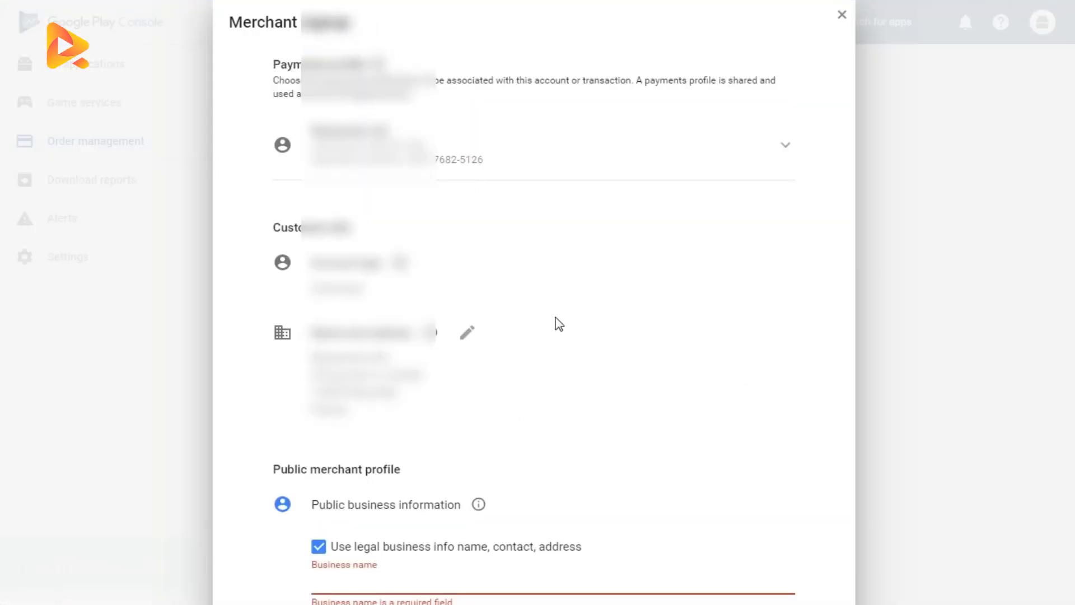
scroll(558, 324, down, 2)
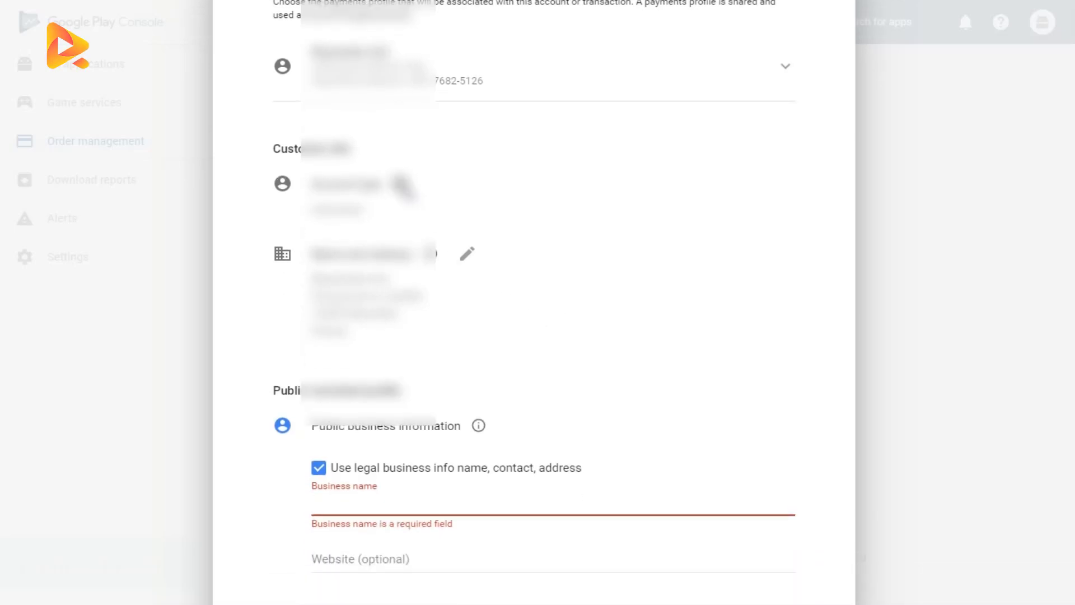
scroll(401, 187, down, 2)
click(403, 427)
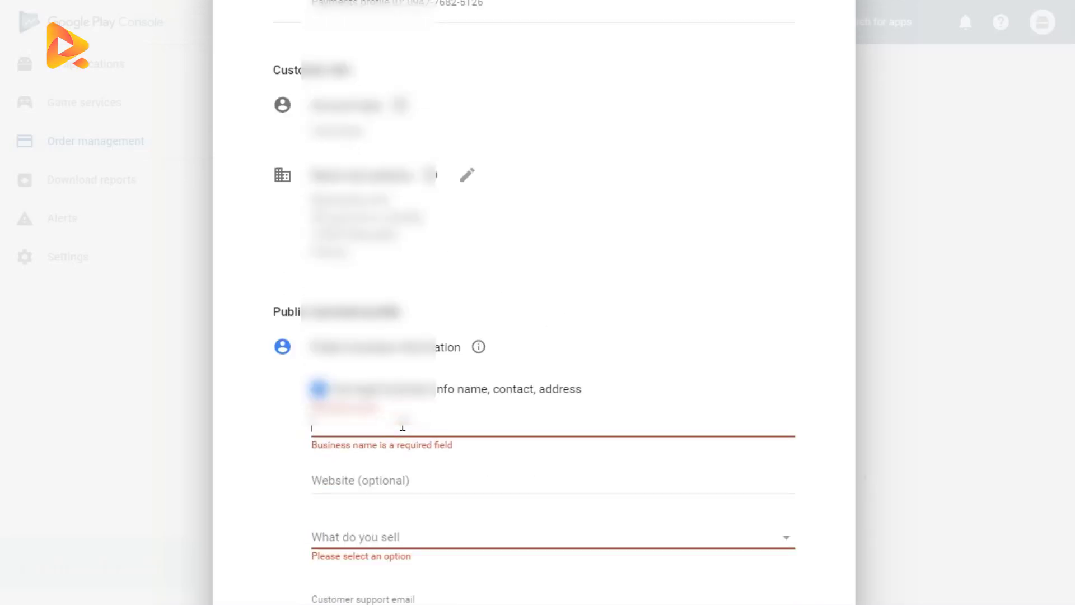
click(402, 427)
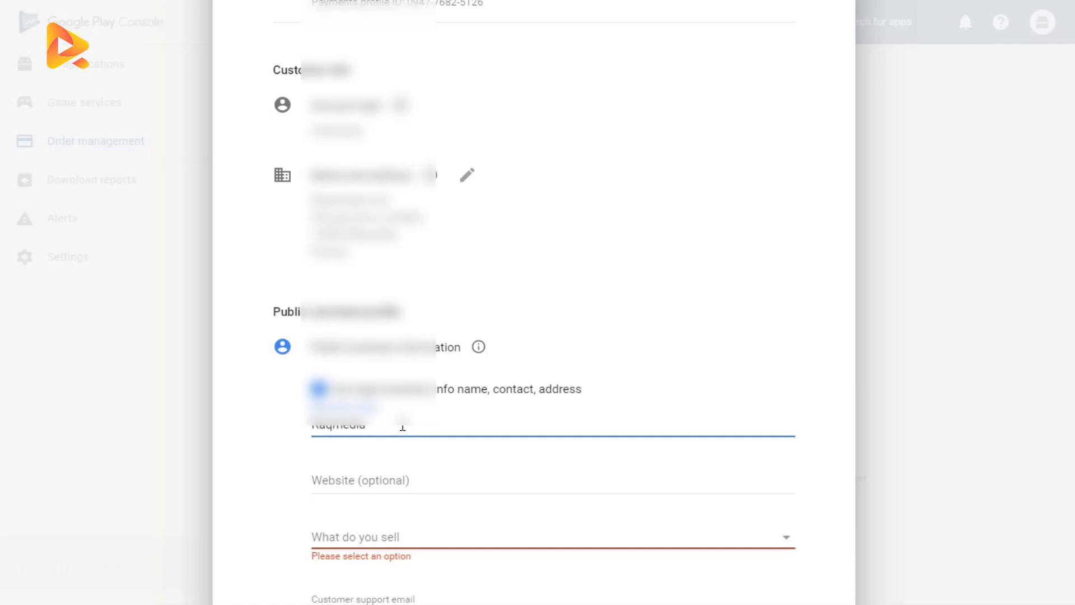
click(412, 479)
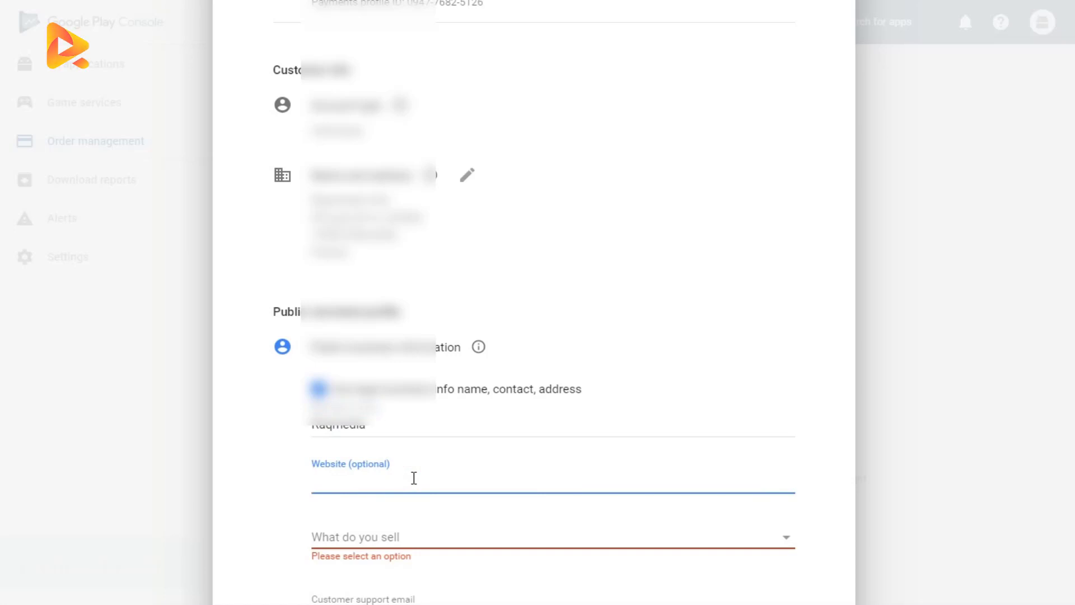
text(https://www.raqmedia.com/)
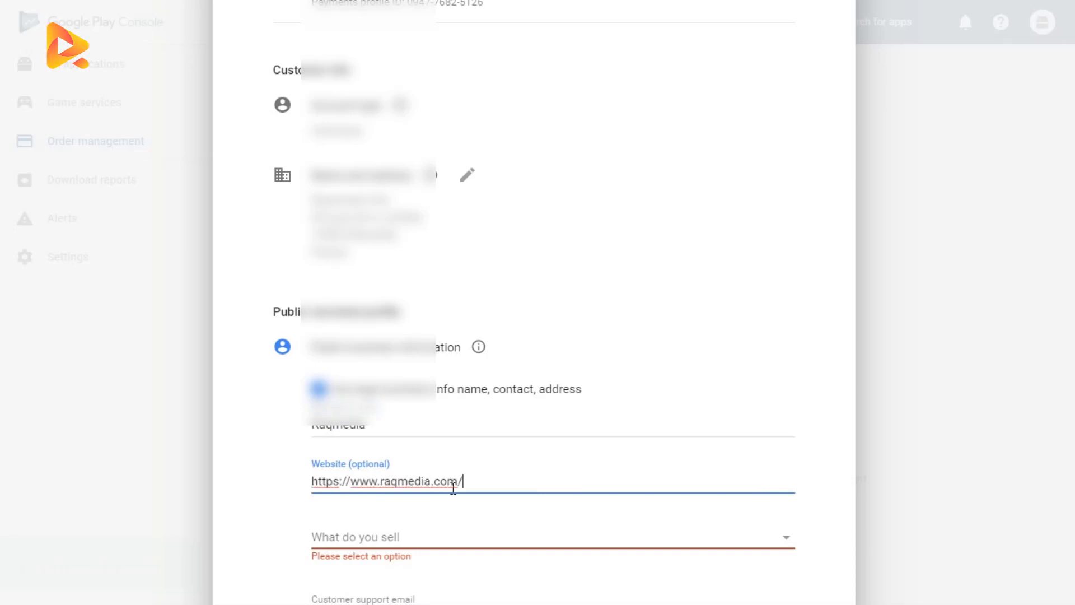
key(BackSpace)
Step: Choose Other for what the merchant sells
scroll(337, 500, down, 1)
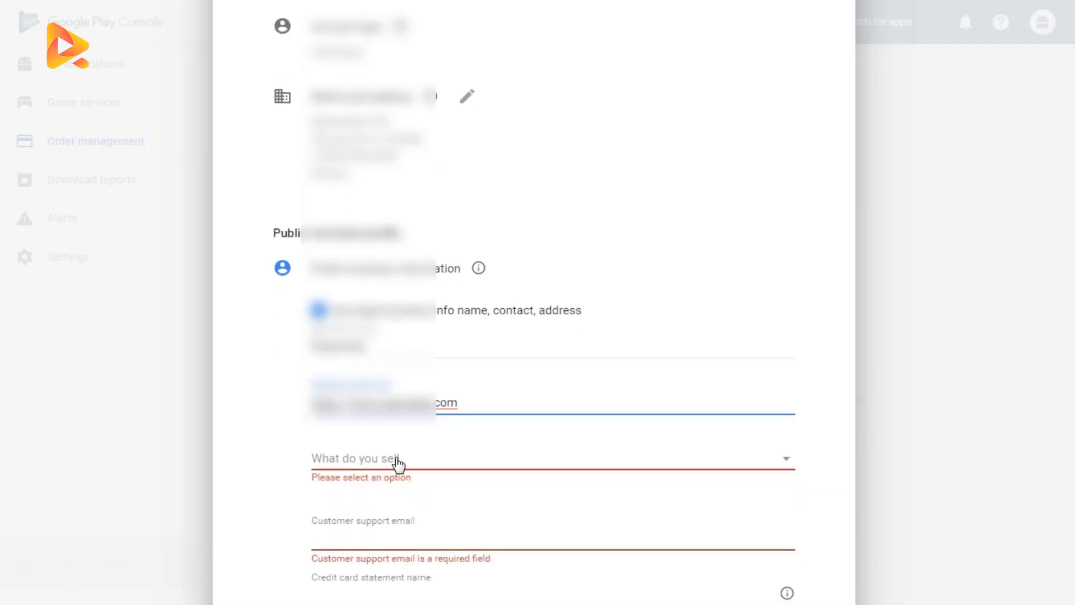
click(400, 463)
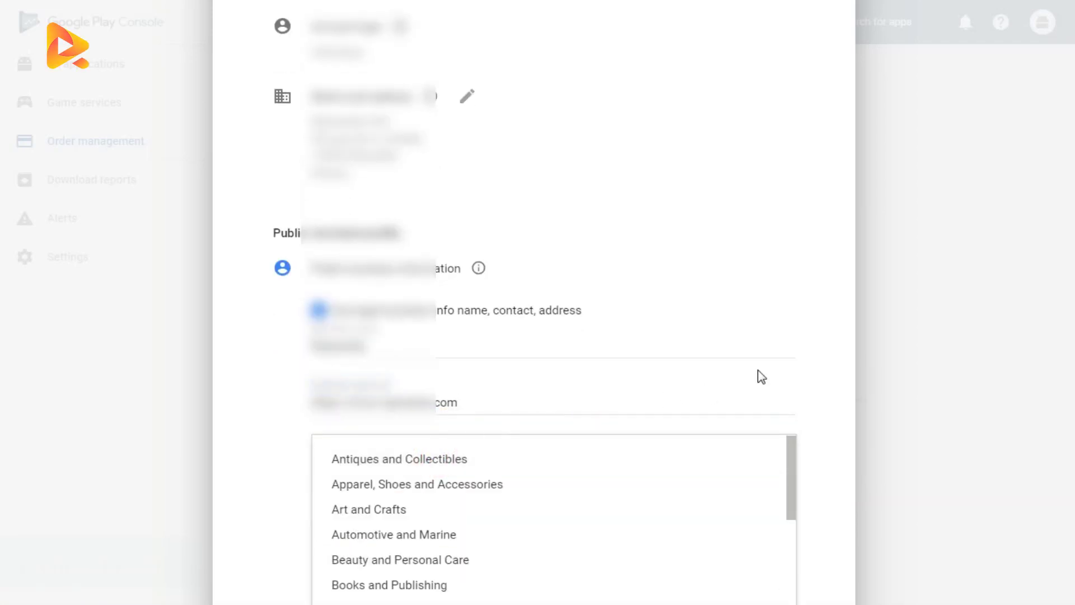
scroll(811, 350, down, 2)
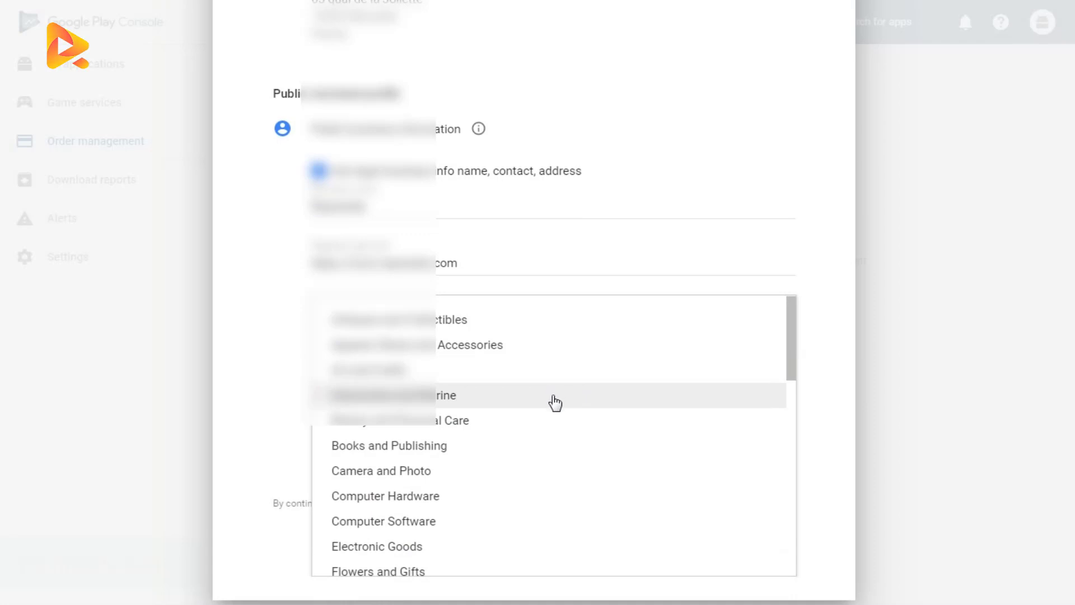
scroll(452, 515, down, 5)
scroll(452, 515, down, 1)
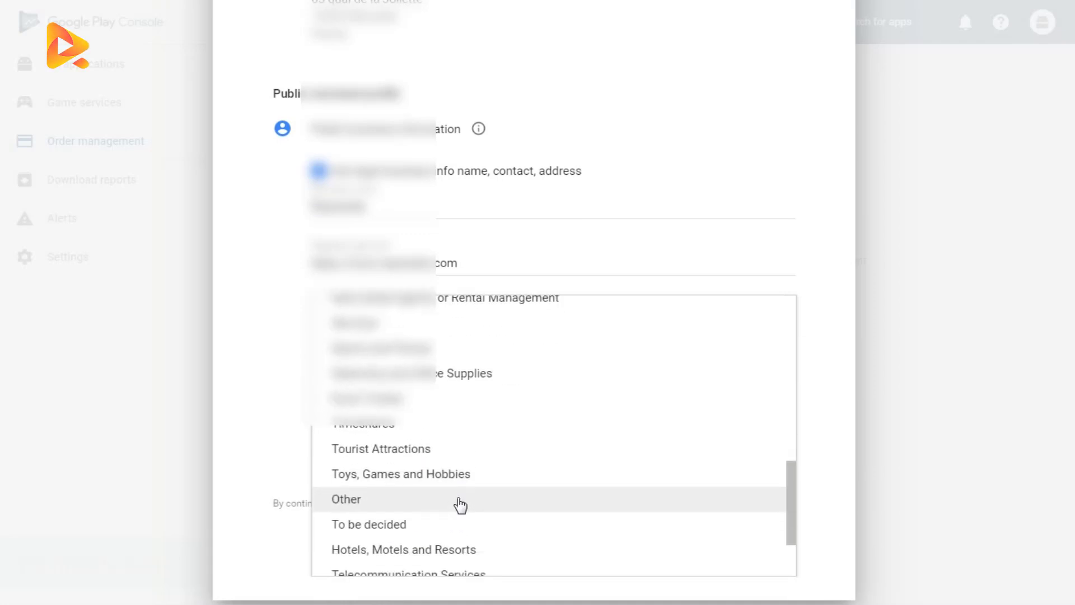
click(477, 496)
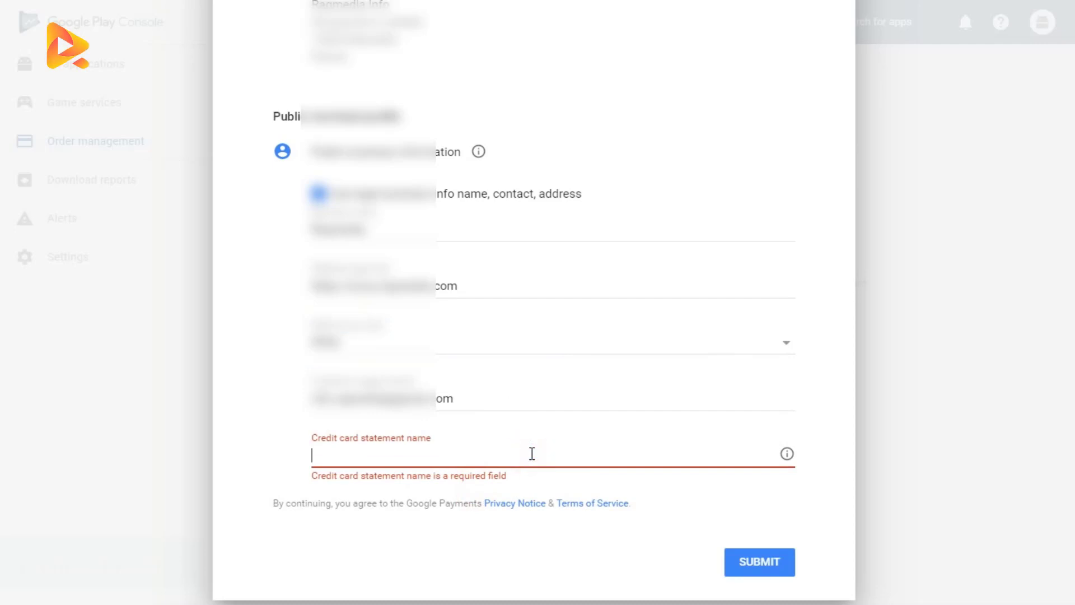
Step: Set the credit card statement name to Raqmedia, submit the merchant signup, and dismiss the pricing templates tip
text(Ragmedia)
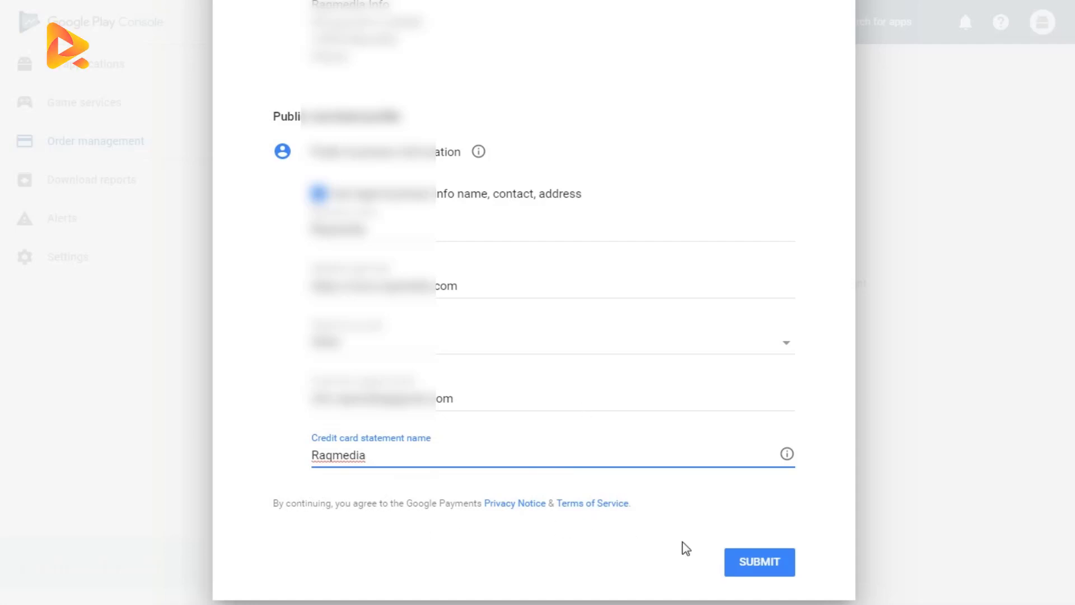
click(759, 562)
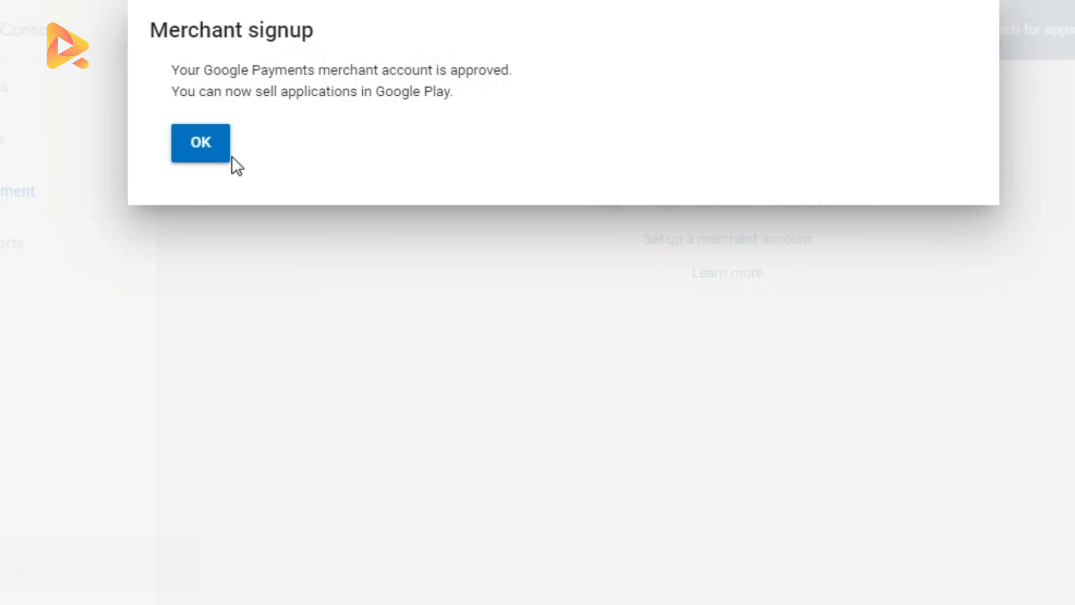
click(207, 148)
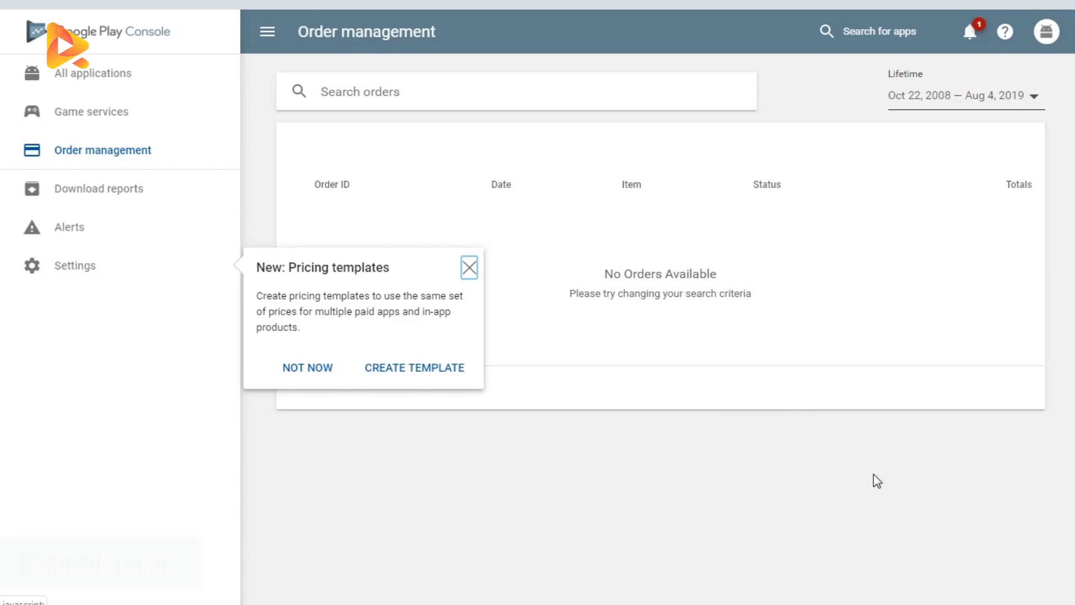
click(405, 286)
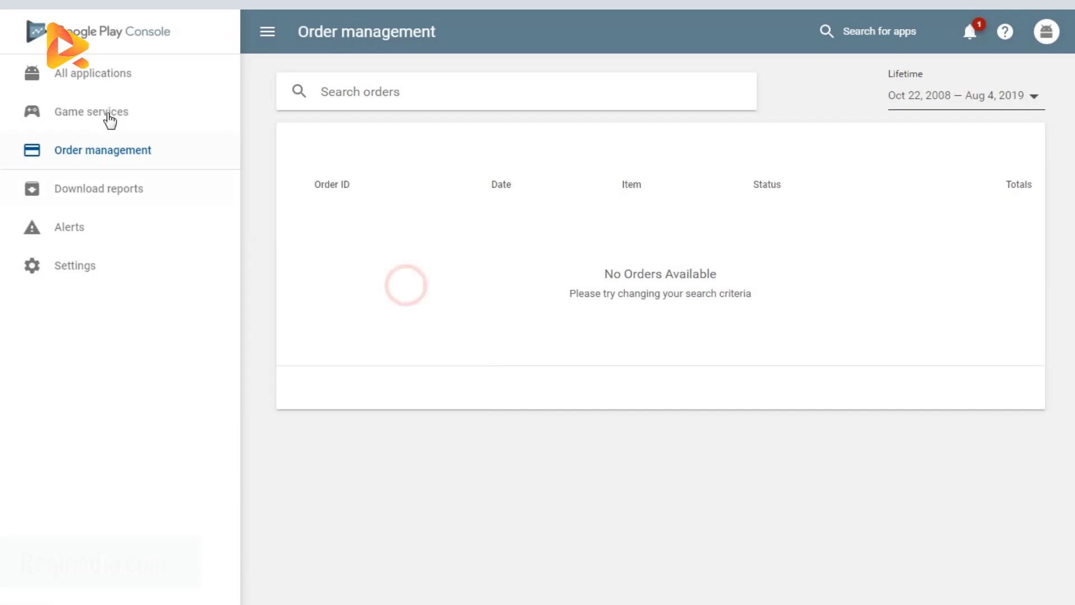
click(99, 72)
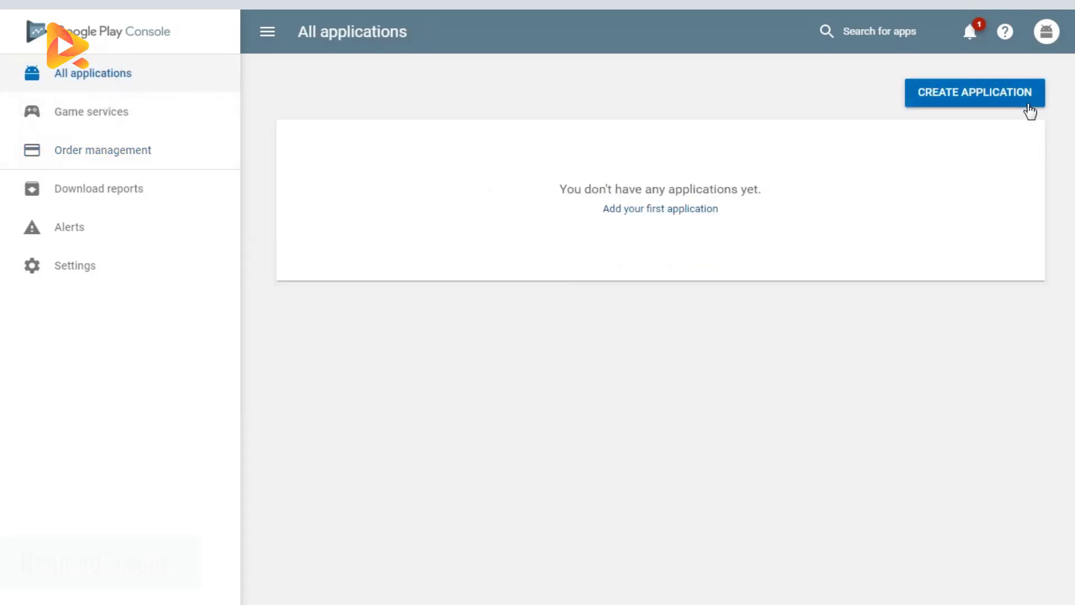
click(673, 206)
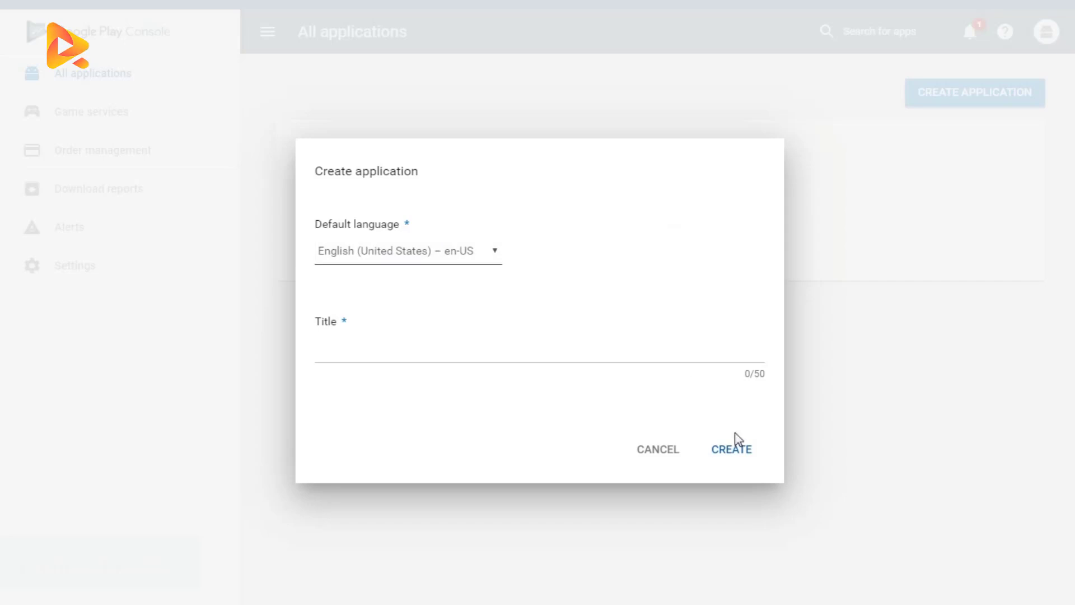
click(665, 452)
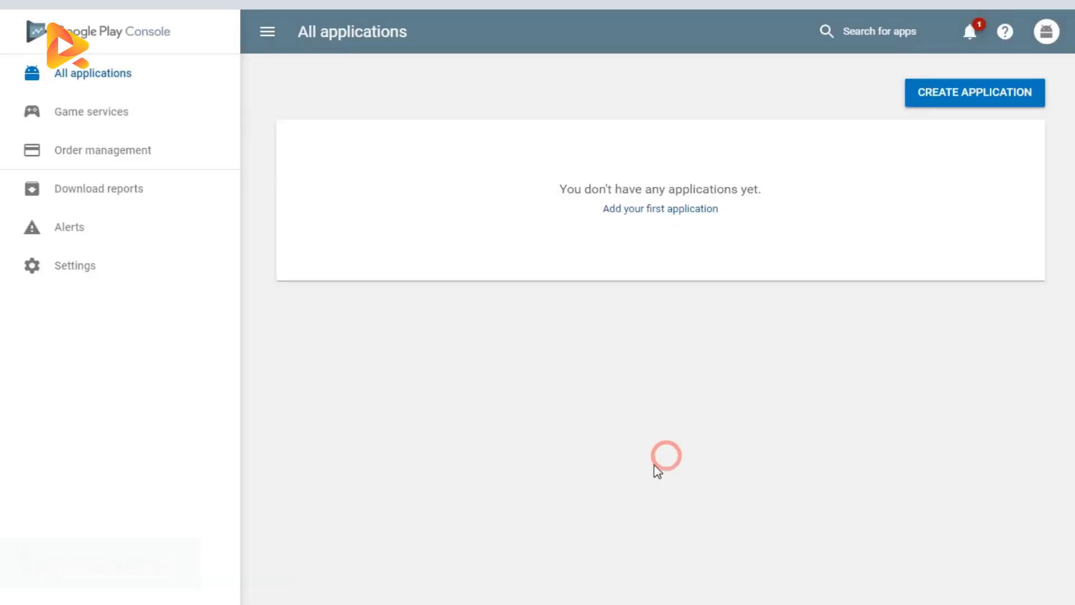
Step: Open the new application dialog and cancel it without creating an app
click(981, 103)
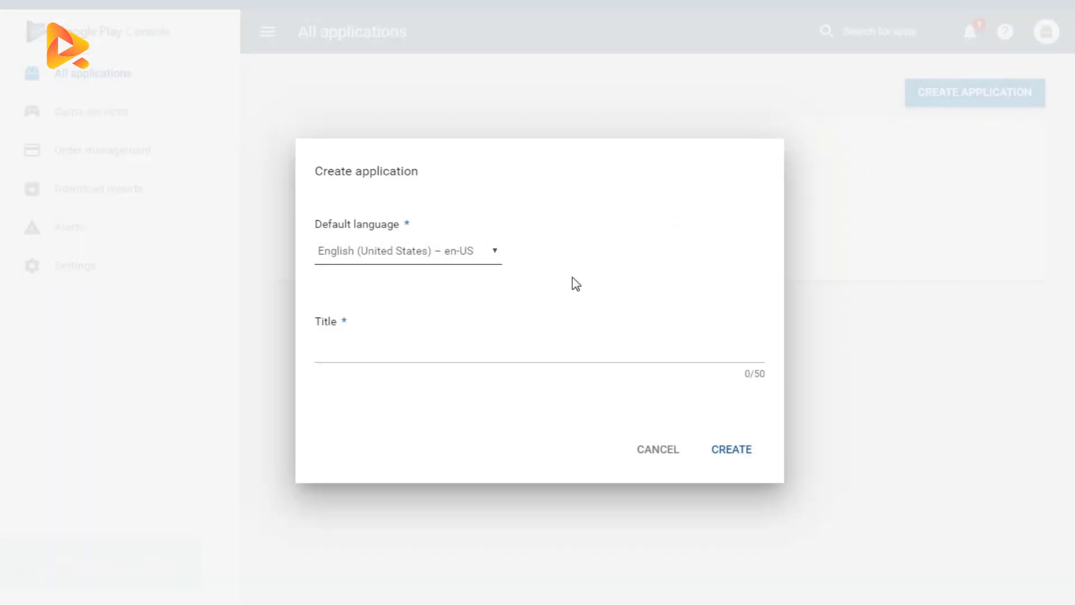
click(672, 452)
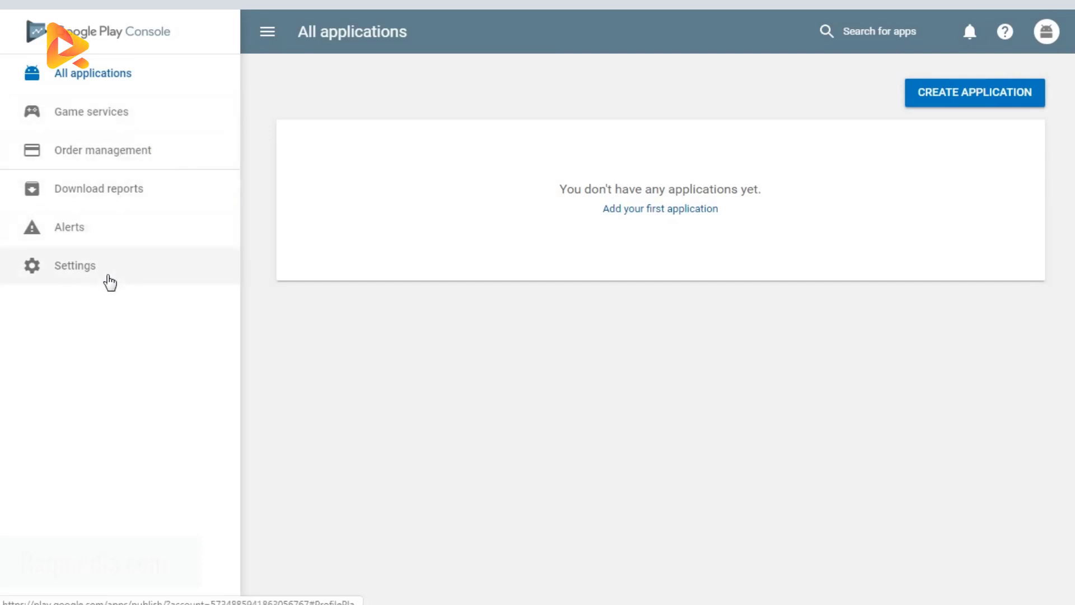
Step: Open the Game services sample game and scroll through its player analytics overview charts
click(133, 117)
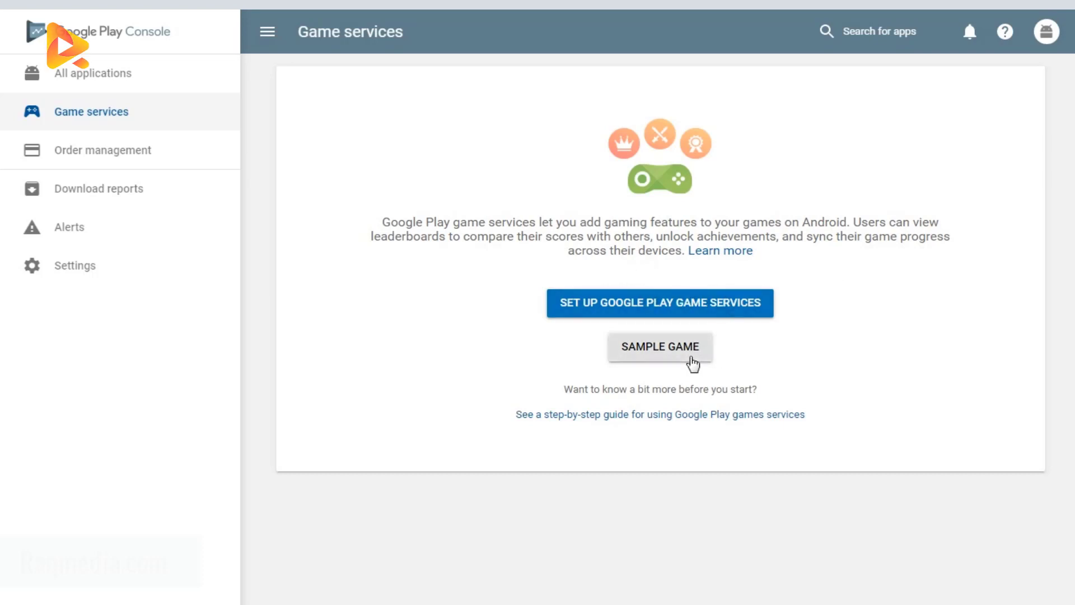
click(703, 353)
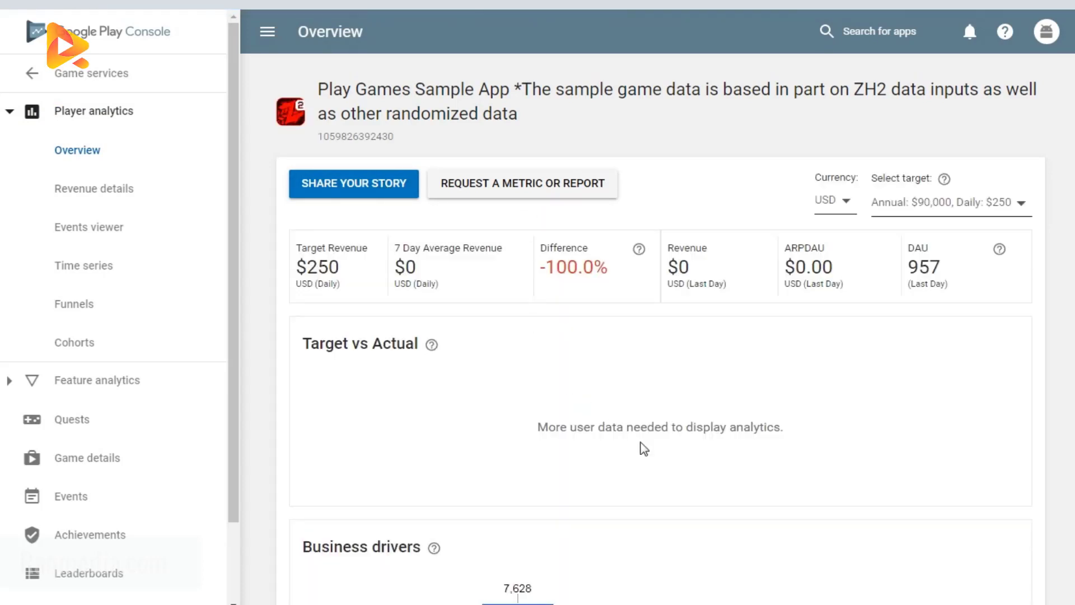
drag(369, 247, 303, 251)
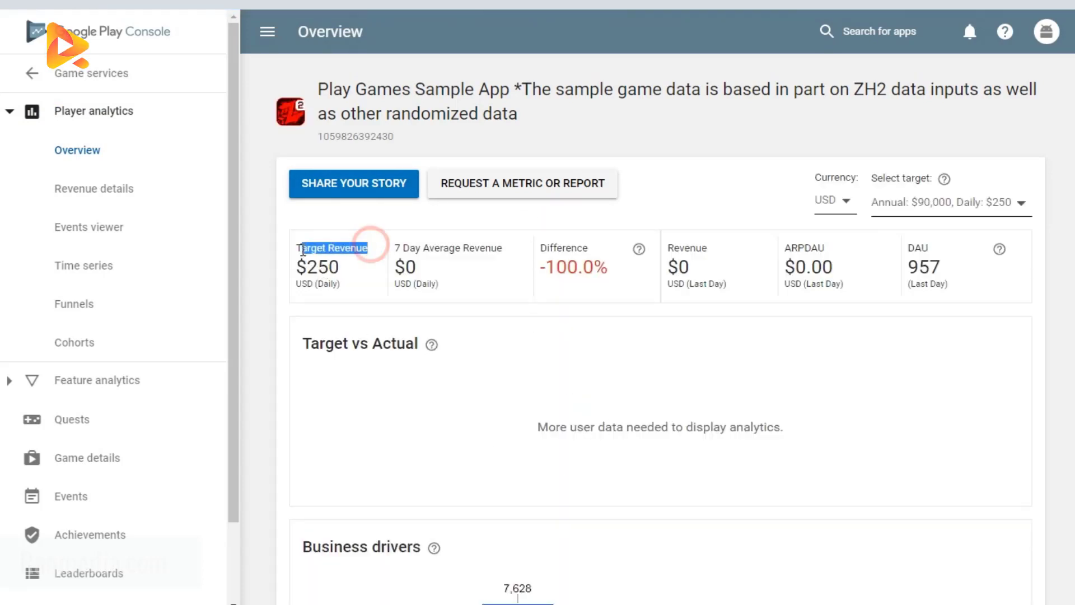
scroll(280, 395, down, 6)
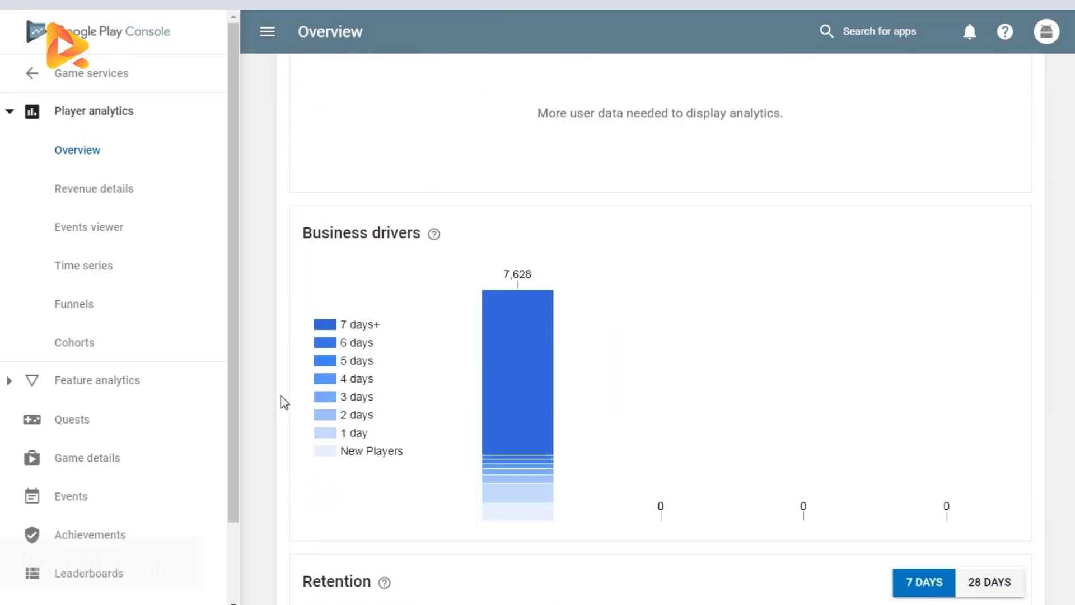
scroll(365, 474, down, 5)
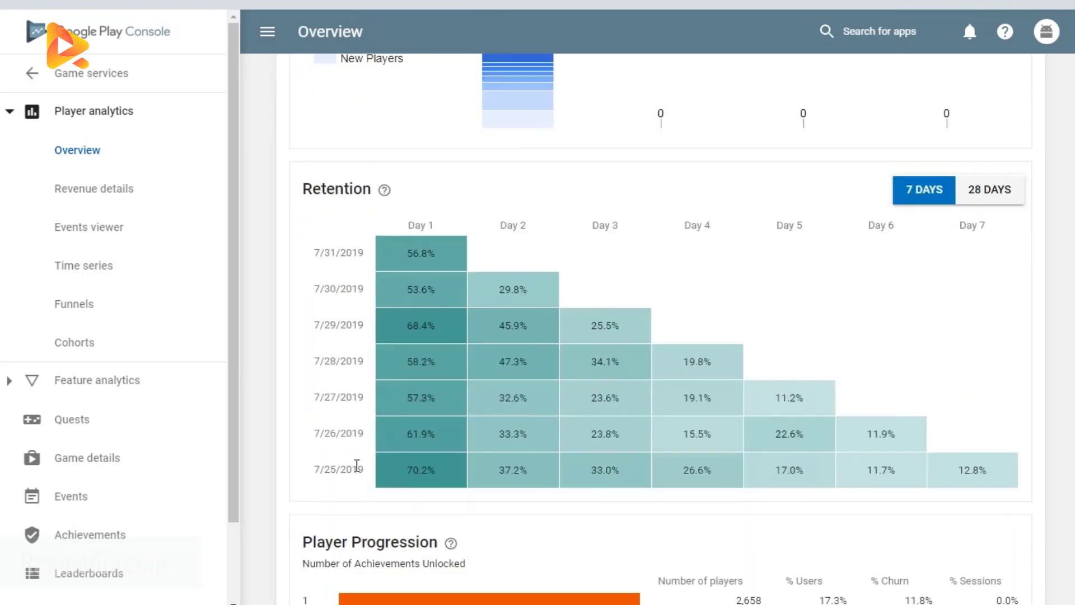
scroll(319, 437, down, 5)
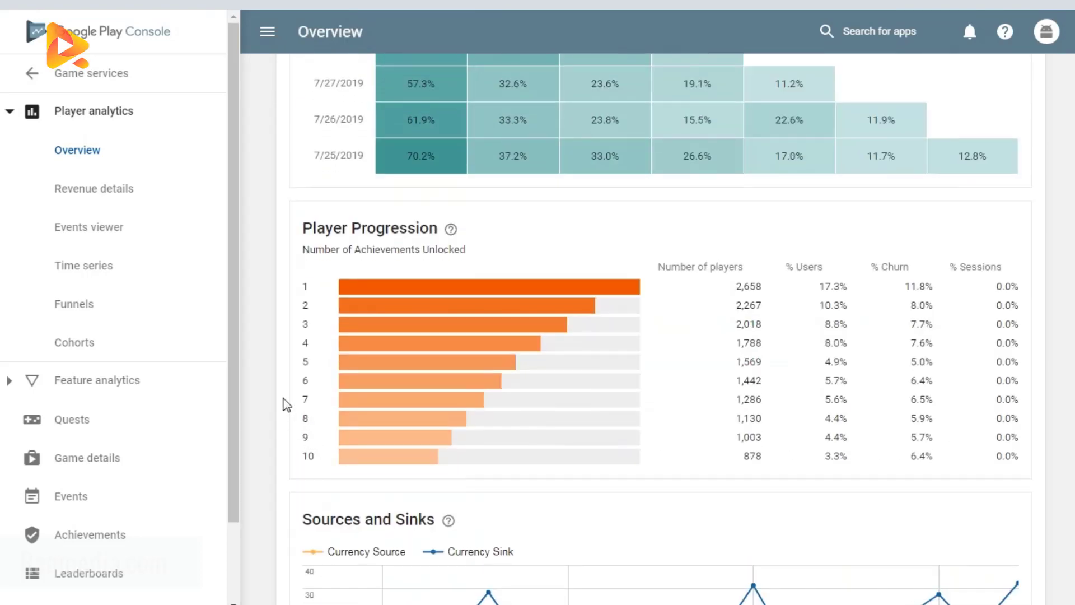
scroll(482, 434, down, 4)
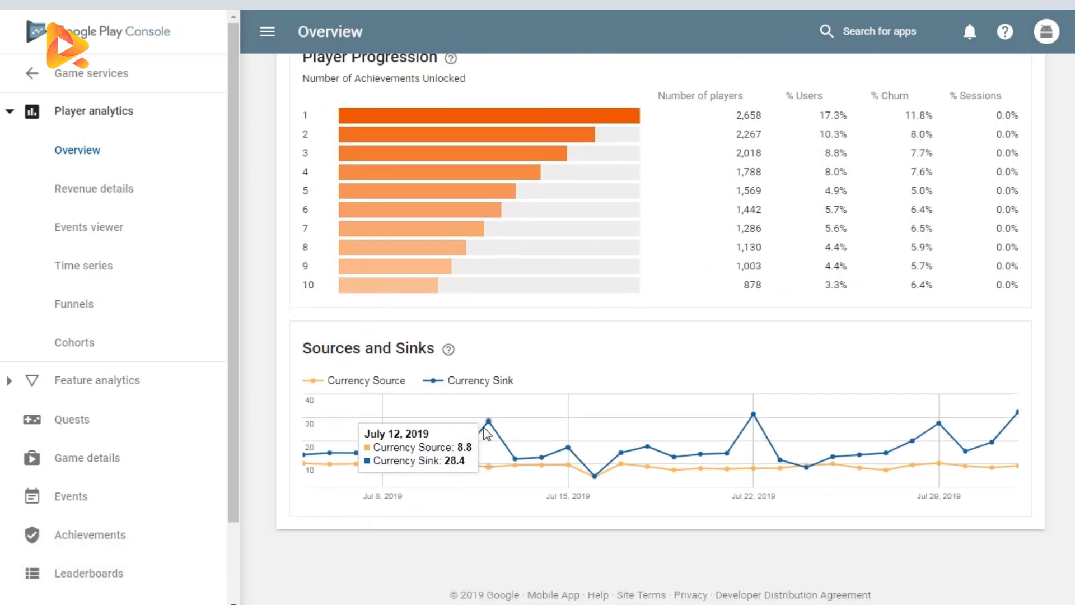
scroll(483, 434, up, 9)
scroll(484, 429, up, 15)
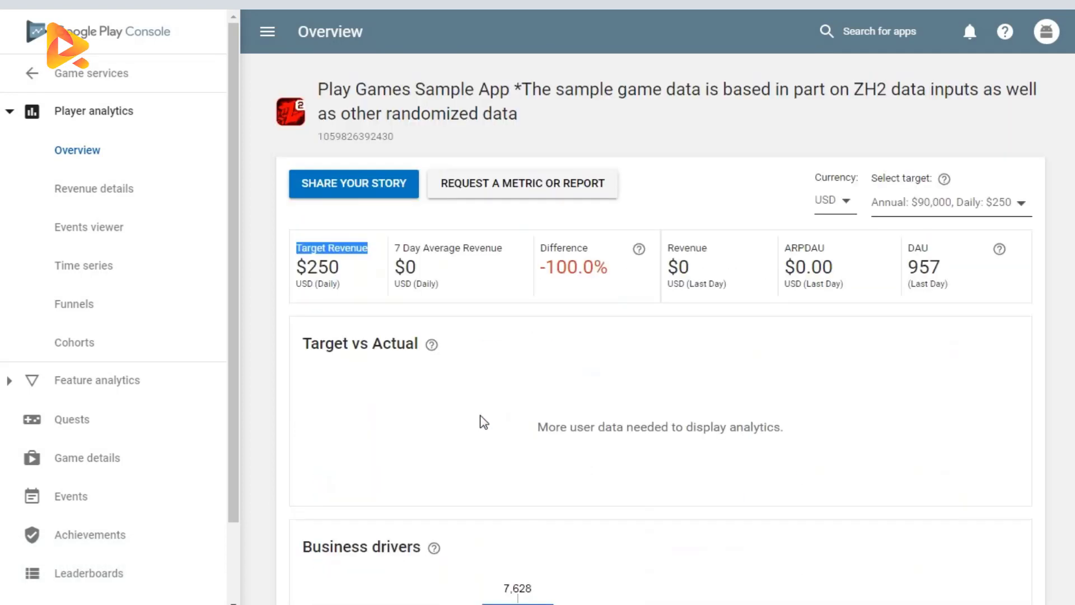